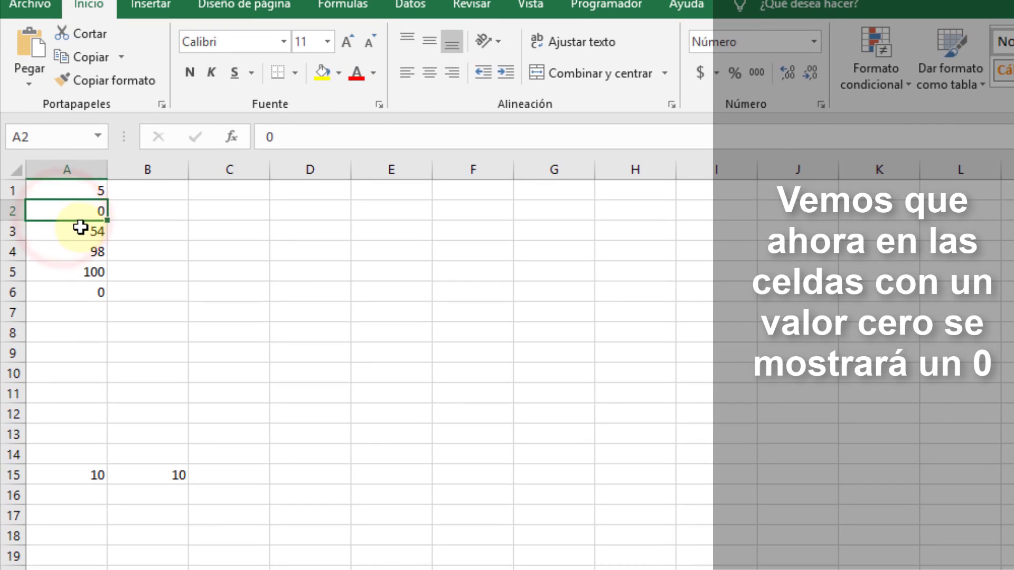
Step: Turn off the advanced option that shows a zero in cells with zero value for sheet Hoja1
click(25, 9)
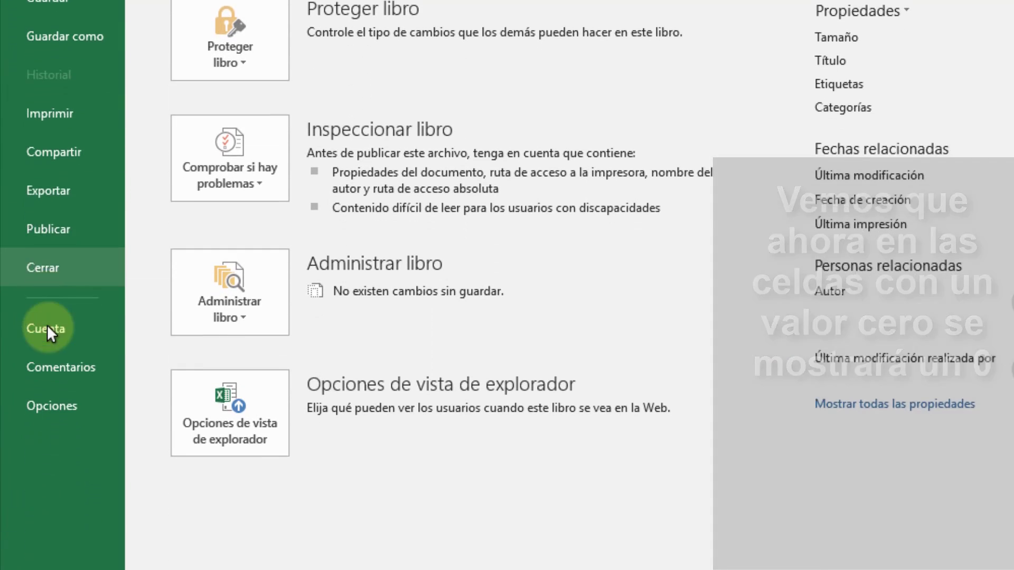
click(53, 388)
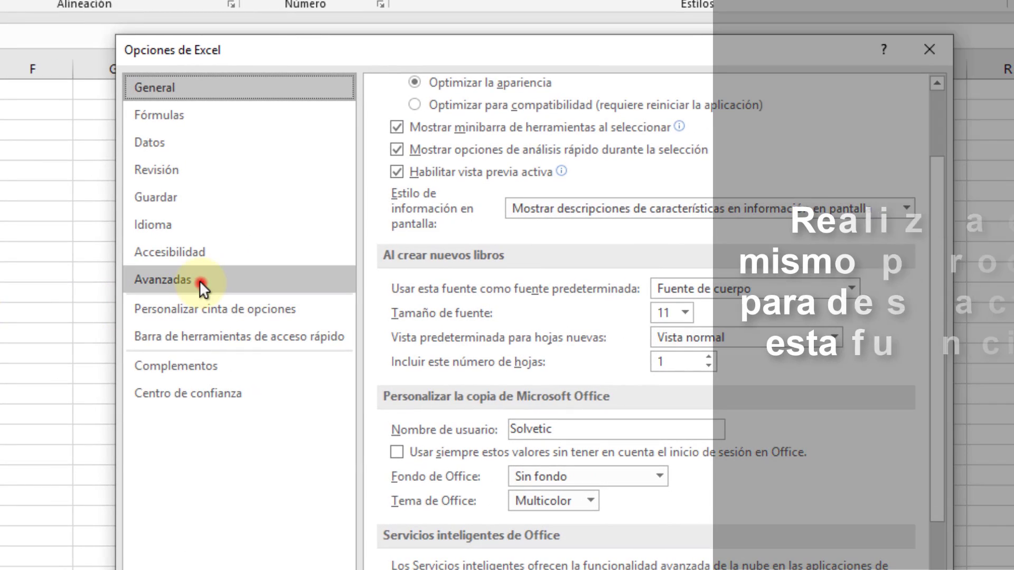
click(204, 280)
drag(935, 118, 933, 446)
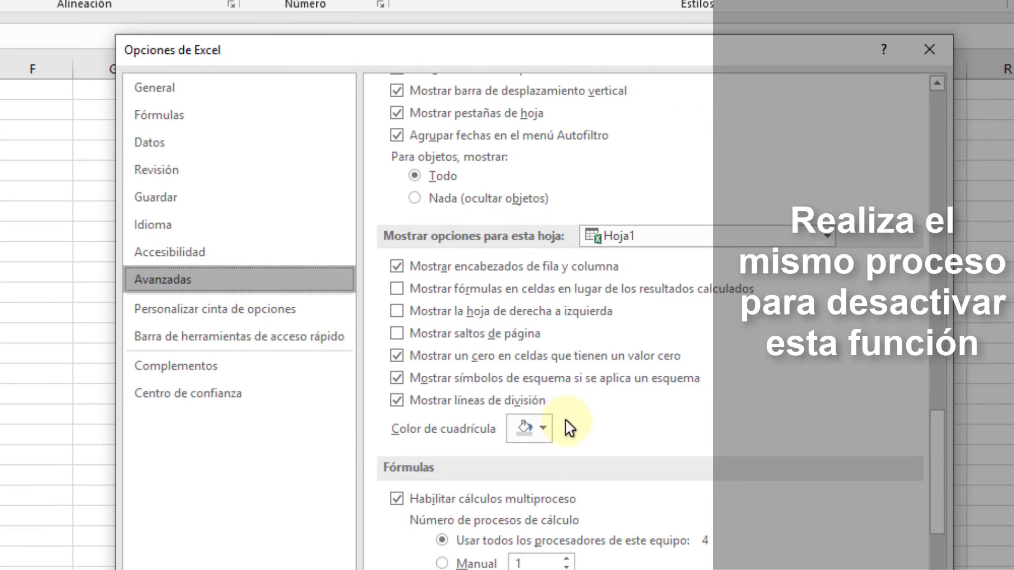
click(474, 356)
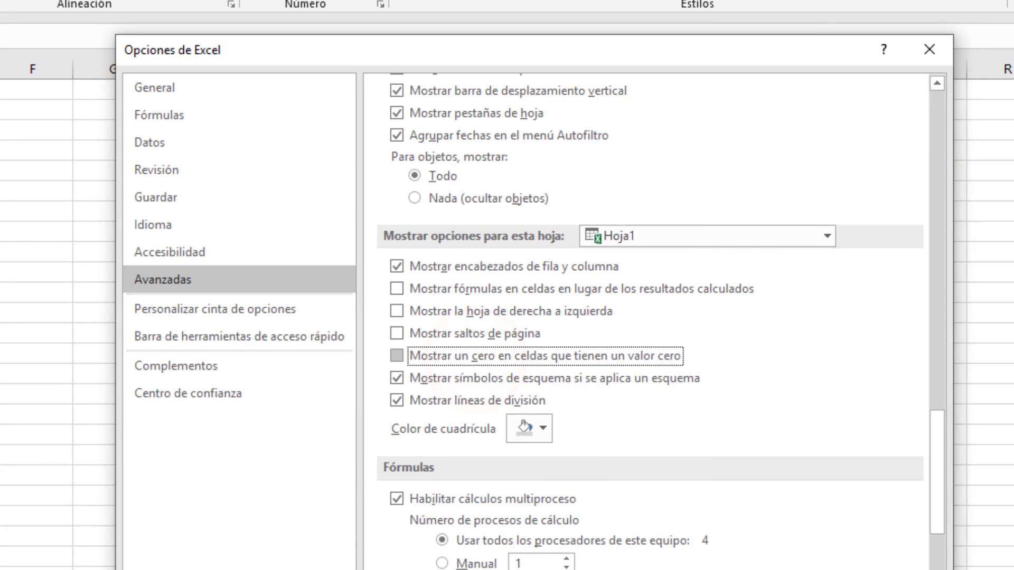
key(Return)
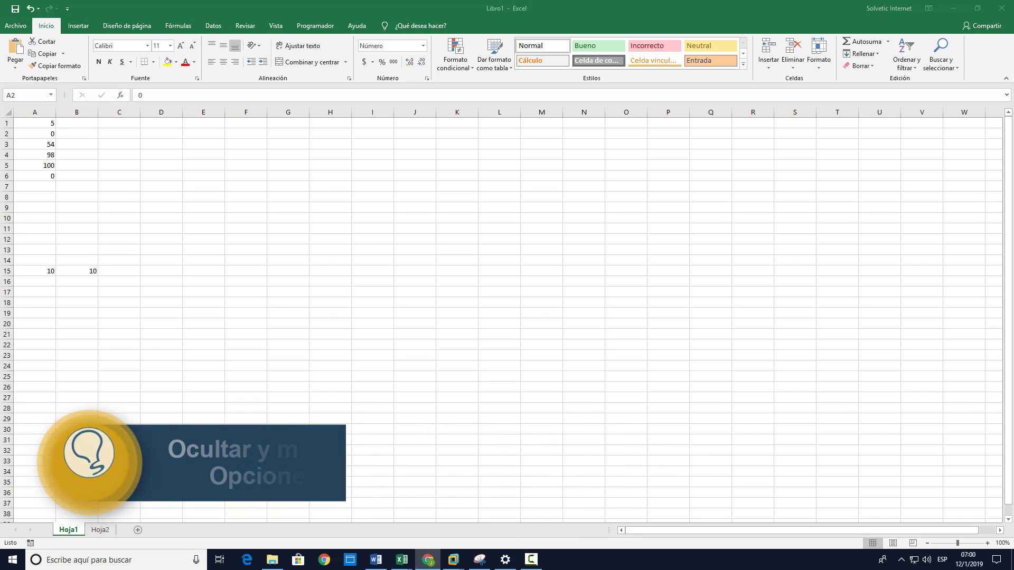
Step: Apply the custom number format 0;;;@ to cells A2 and A6 to hide their zeros
click(45, 178)
ctrl+click(40, 133)
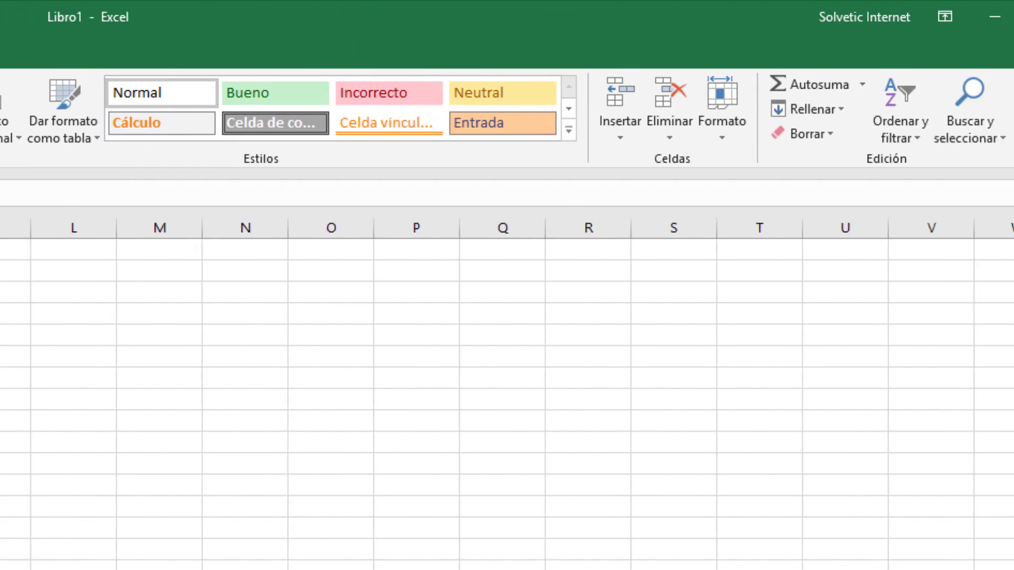
click(670, 136)
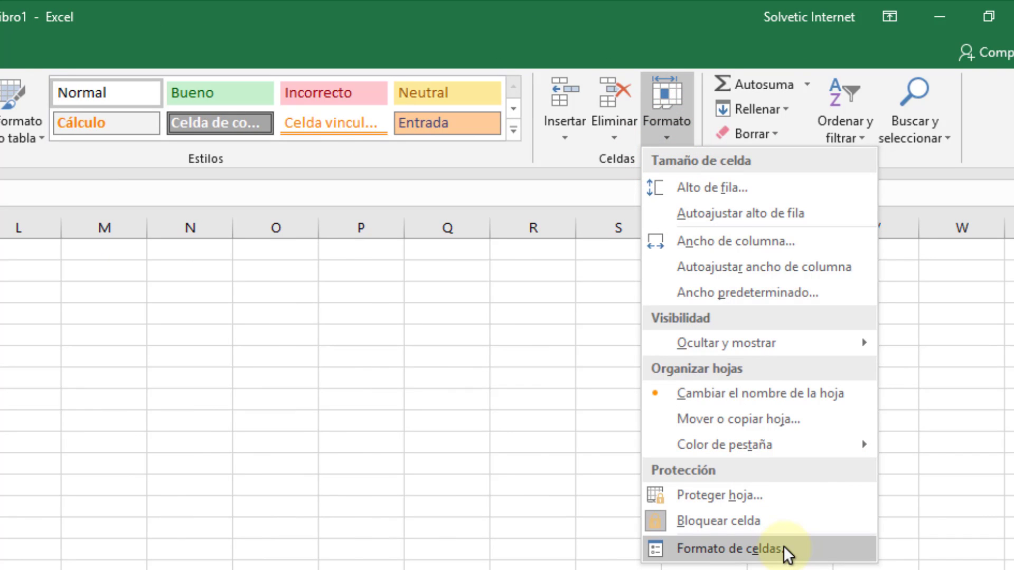
click(783, 546)
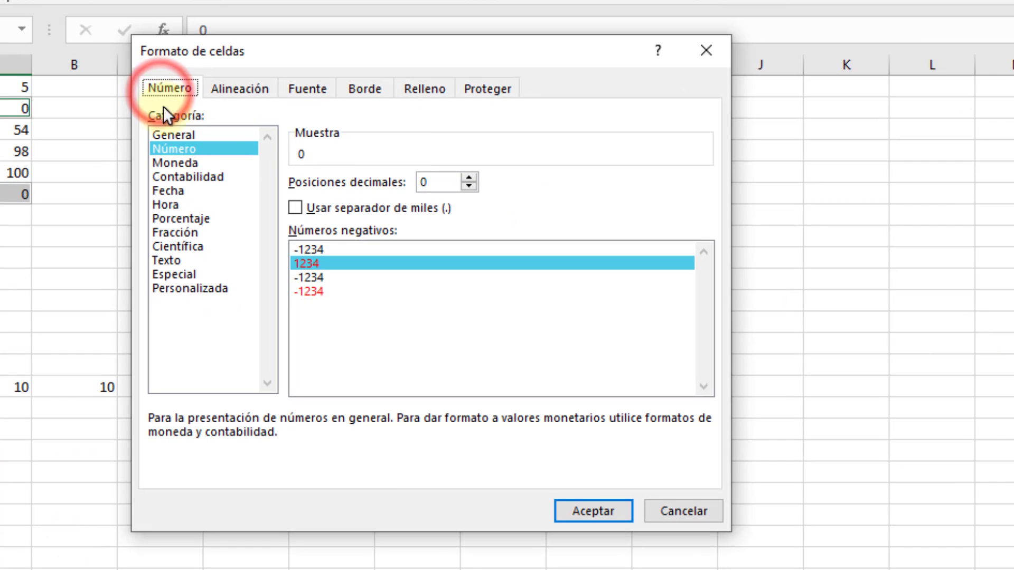
click(191, 287)
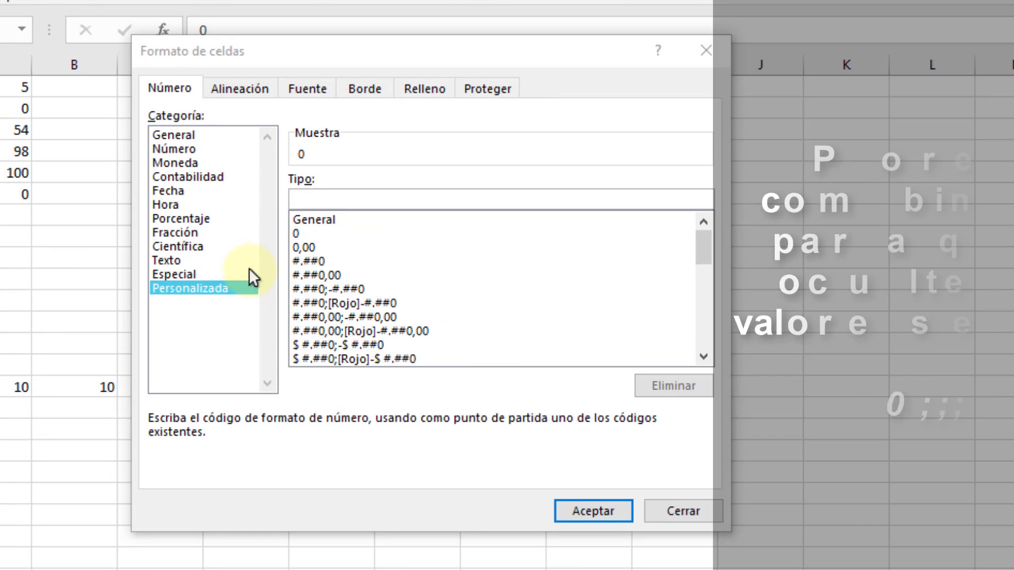
click(368, 199)
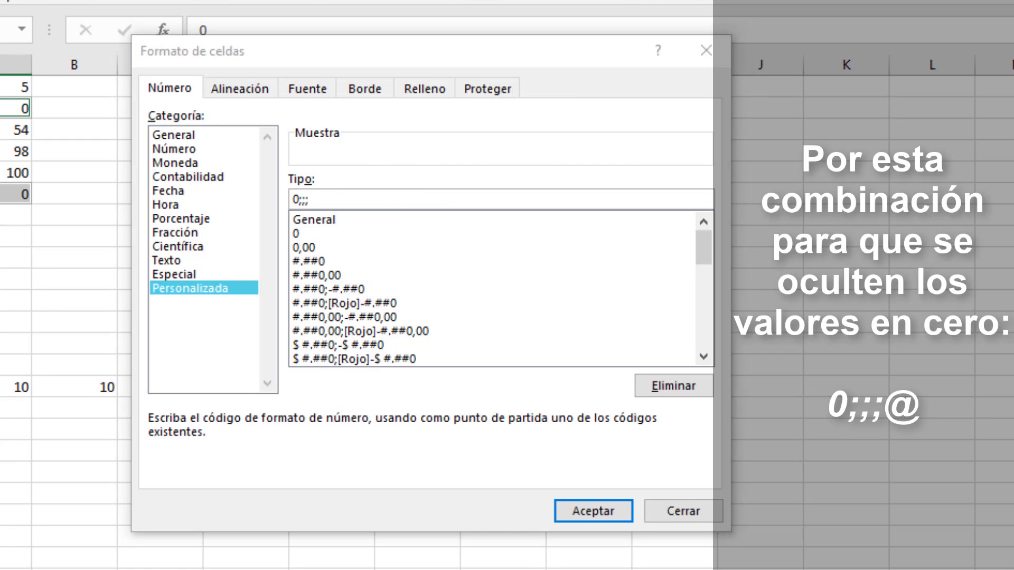
click(412, 197)
text(@)
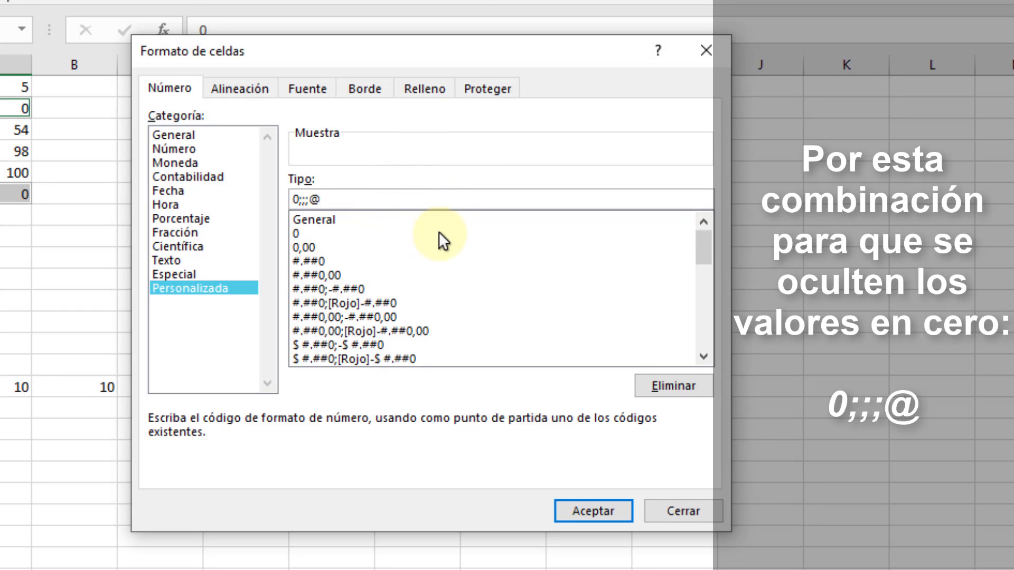
click(584, 505)
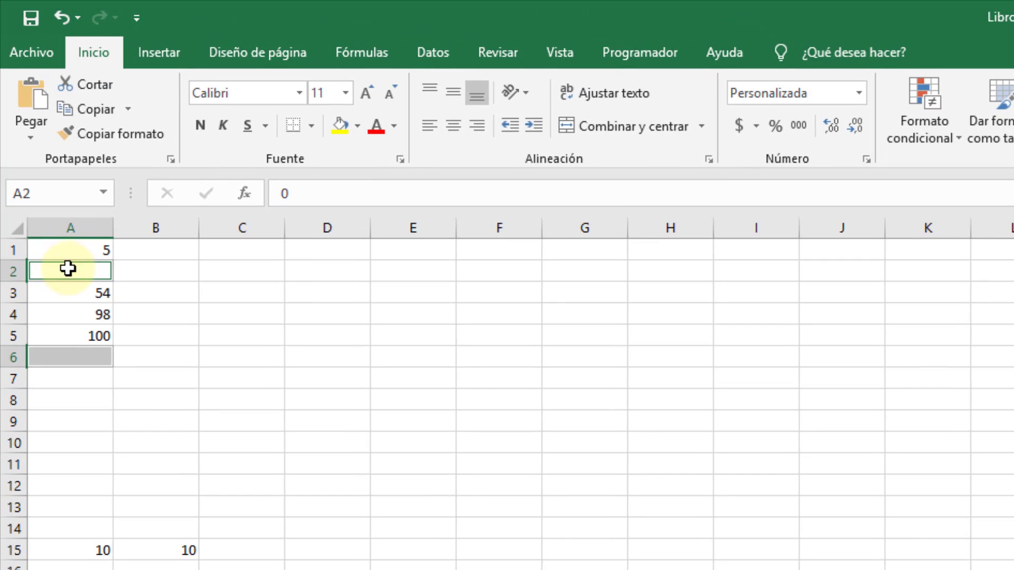
Step: Set the number format of cells A2 and A6 to General so their zeros are shown
click(16, 108)
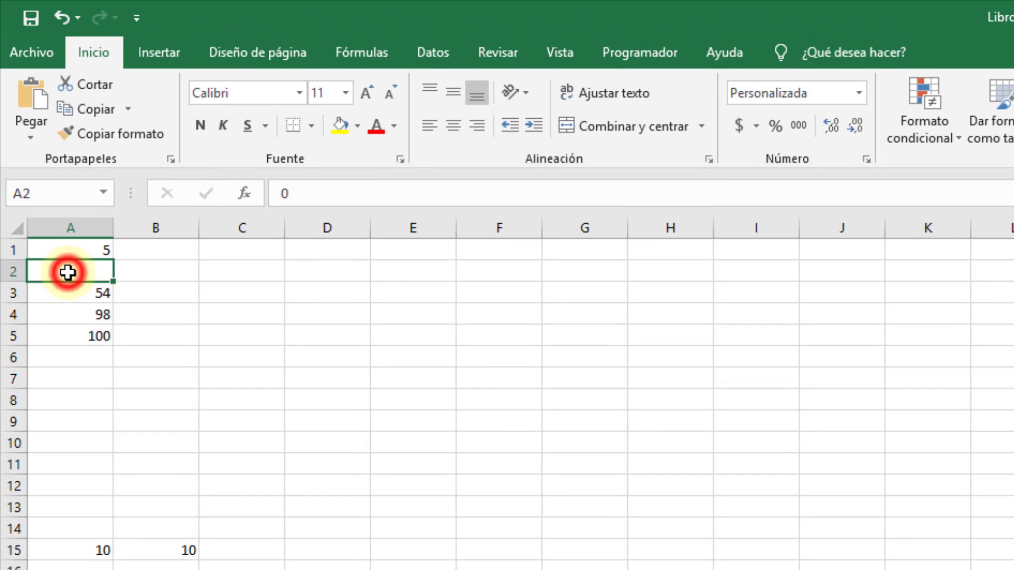
click(77, 354)
click(94, 273)
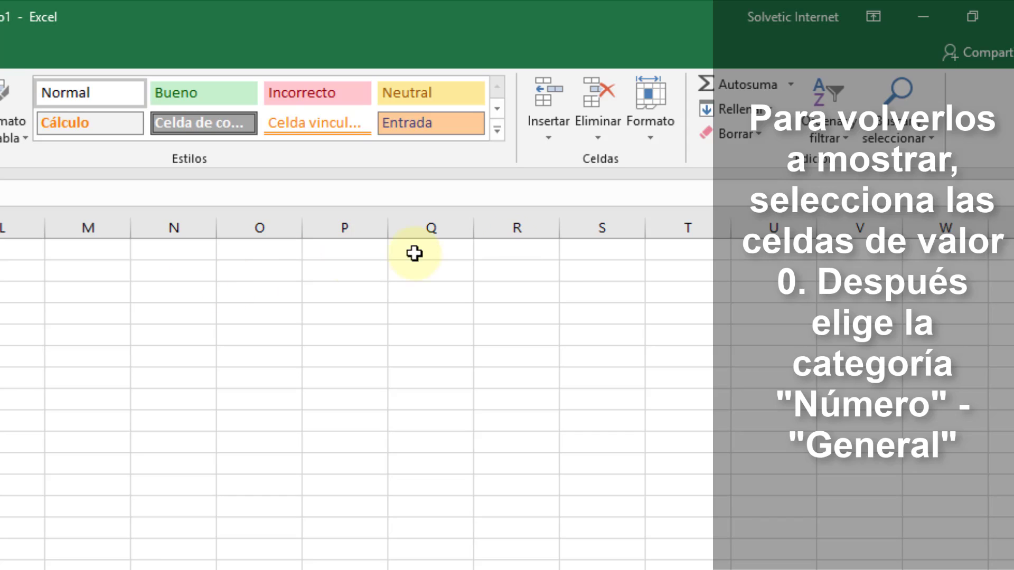
click(647, 136)
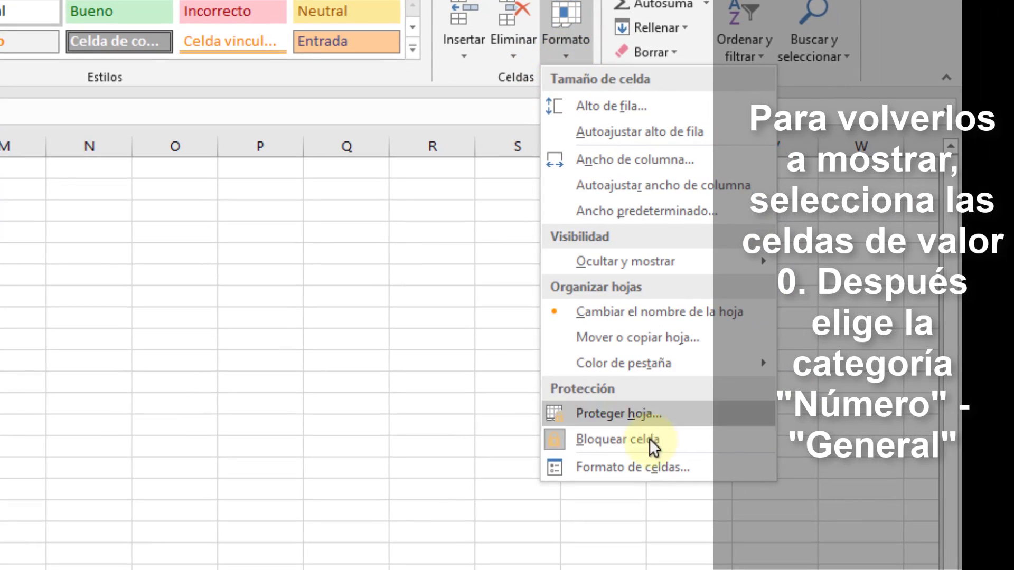
click(760, 500)
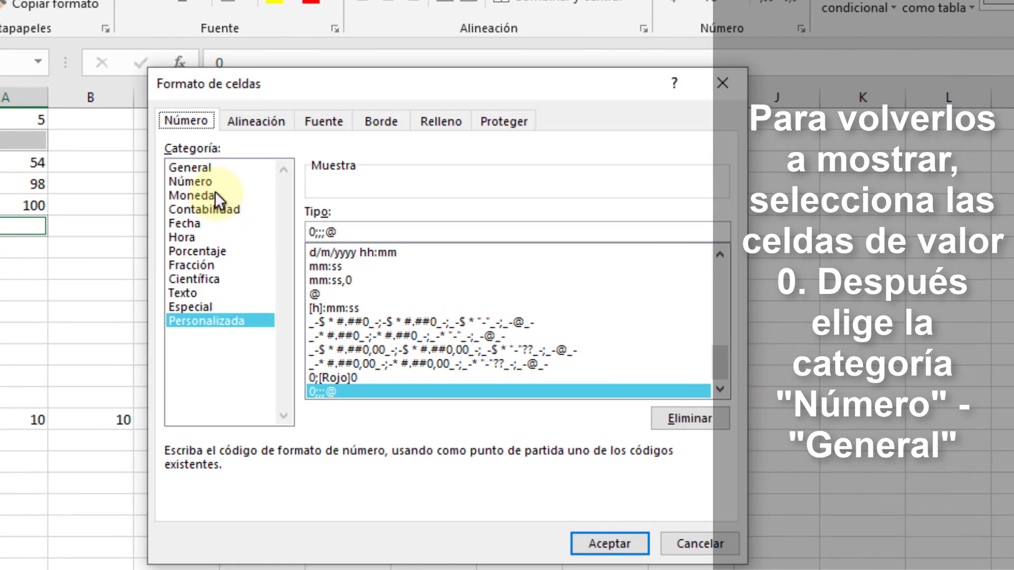
click(213, 190)
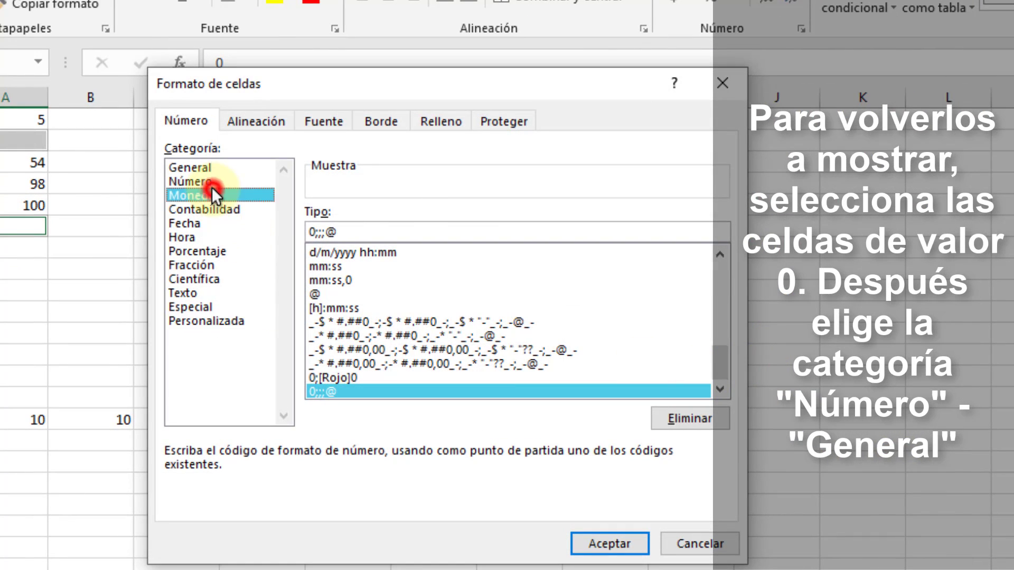
click(211, 181)
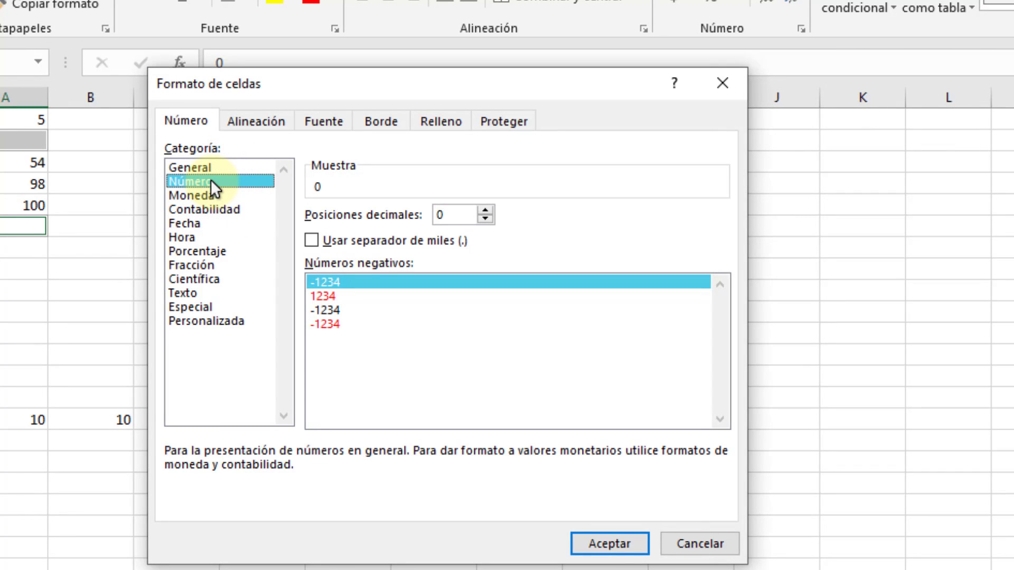
click(232, 168)
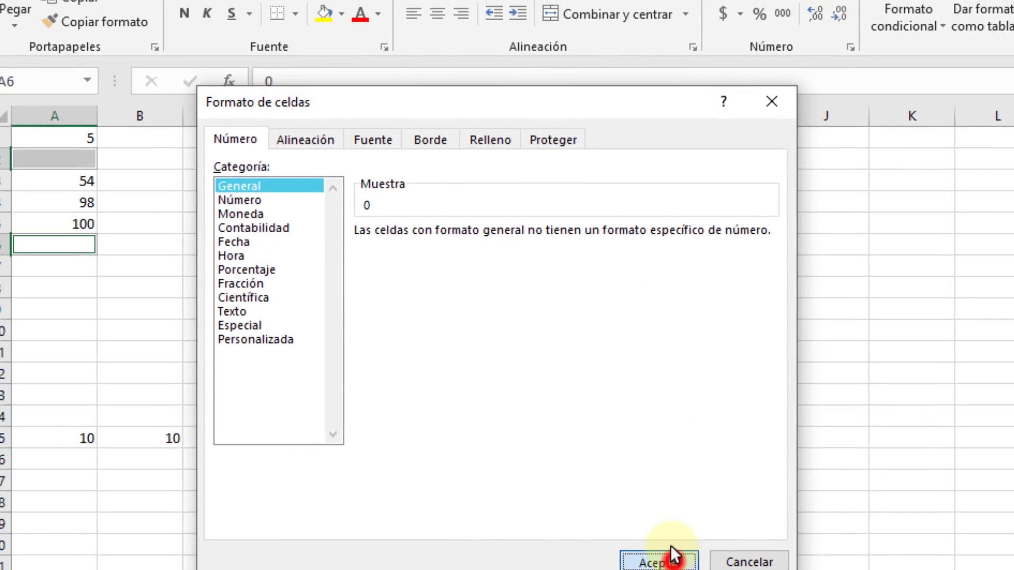
click(609, 543)
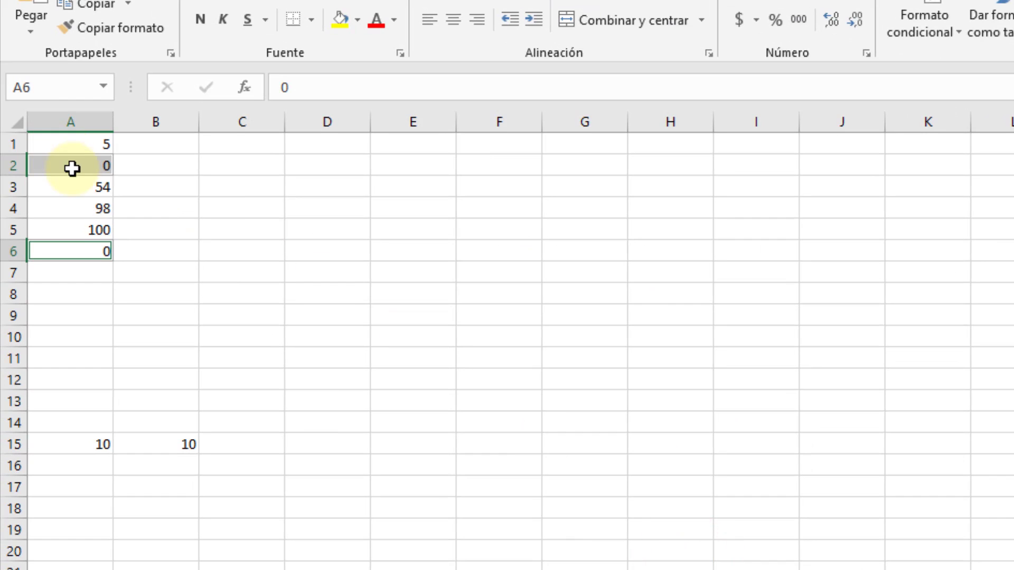
click(83, 288)
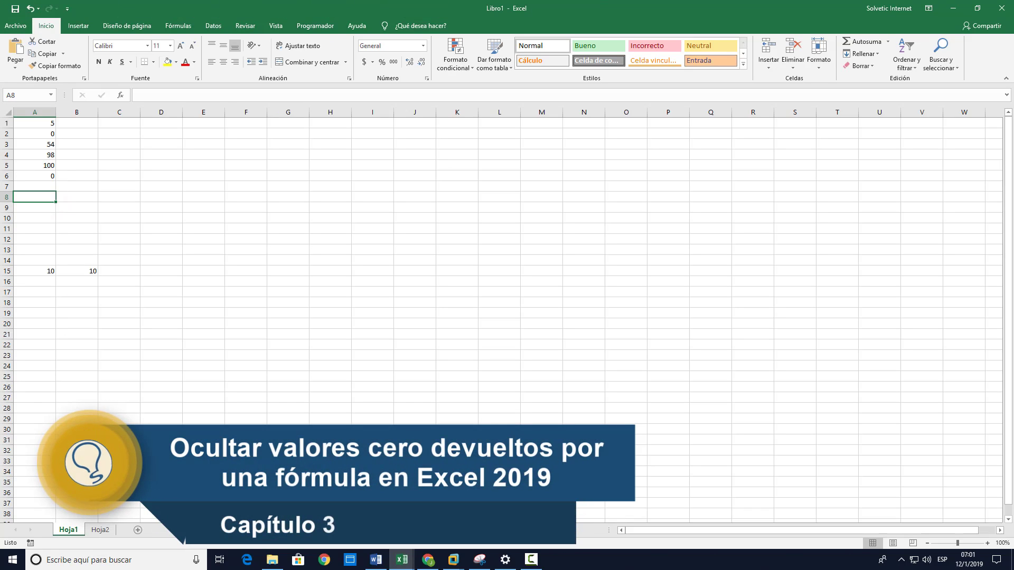
Step: Enter the value 5 in cells D9 and E9
key(alt+Tab)
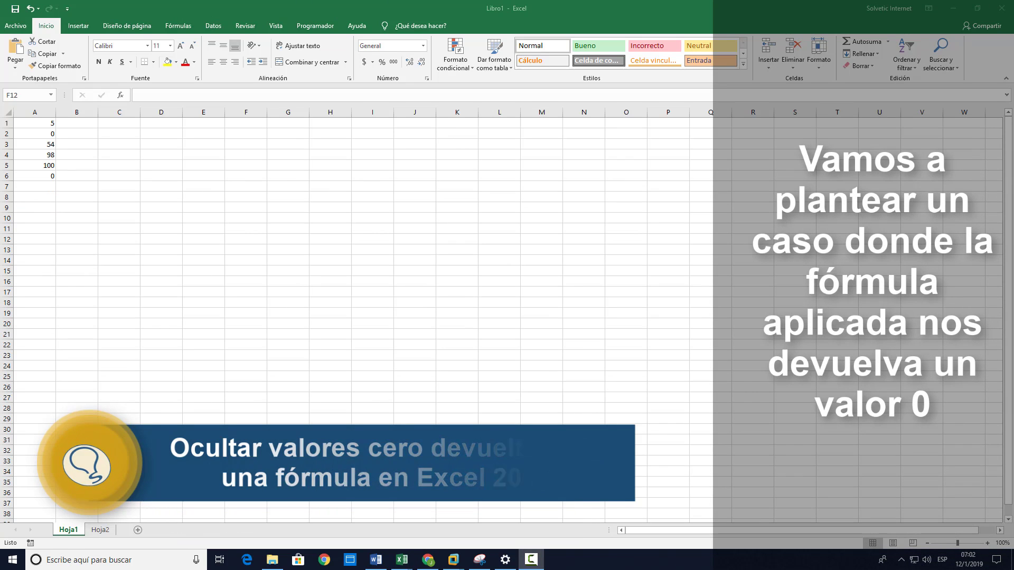
click(149, 206)
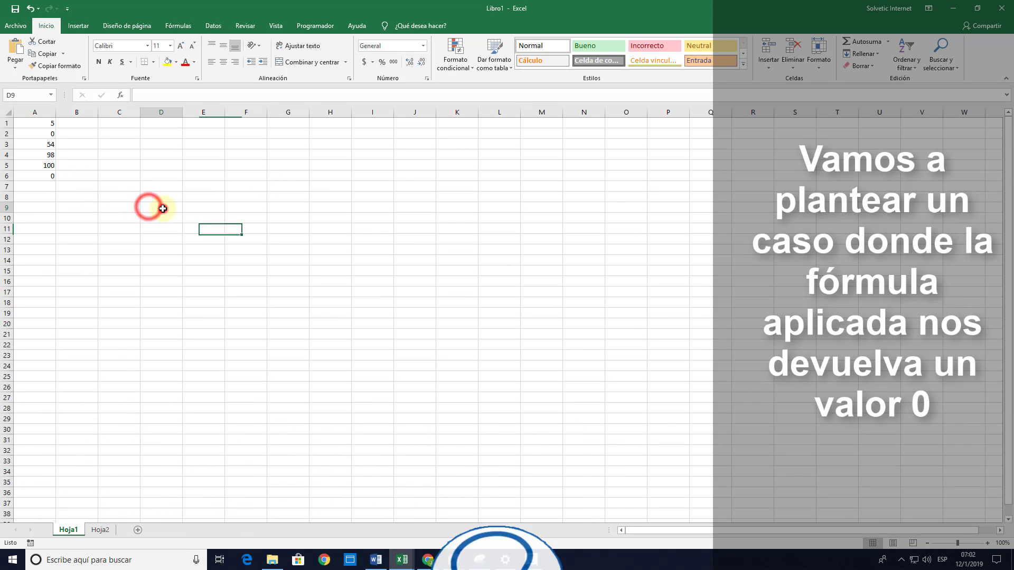
text(5)
key(Tab)
text(5)
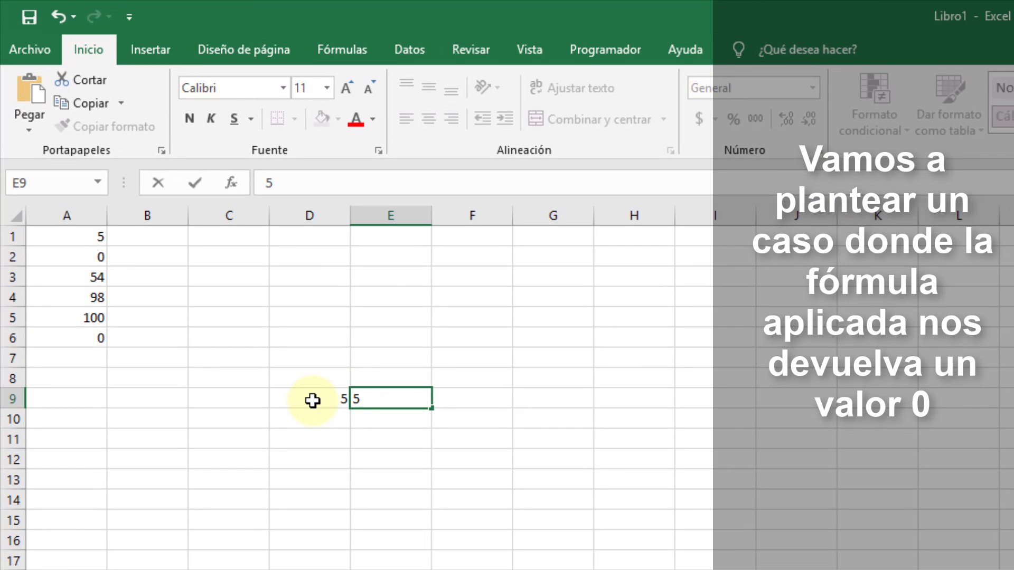
key(Return)
Step: Try to enter the formula =RESIDUO((D9;E9) in cell D10, picking D9 as the number and E9 as the divisor
text(=res)
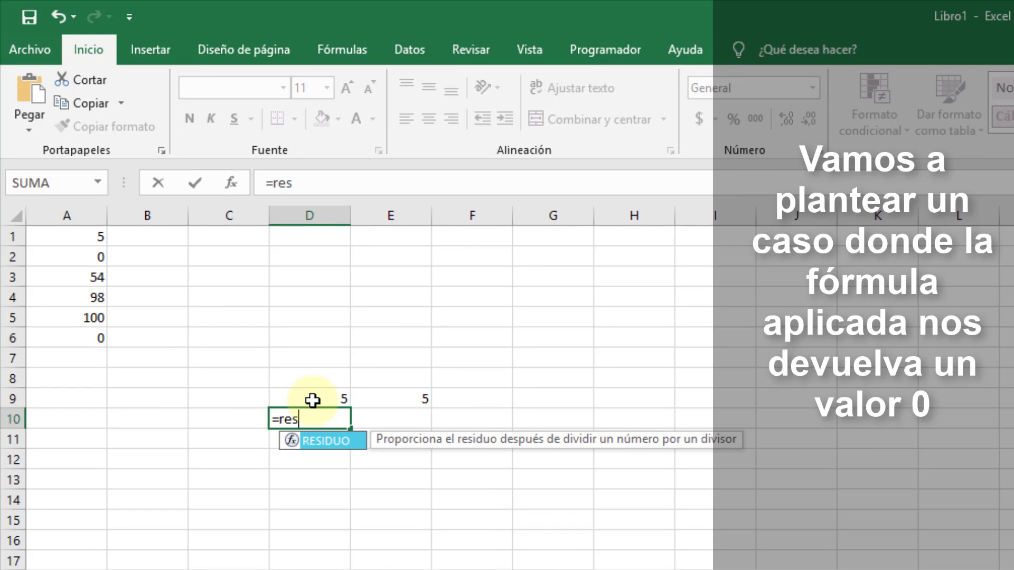
key(Tab)
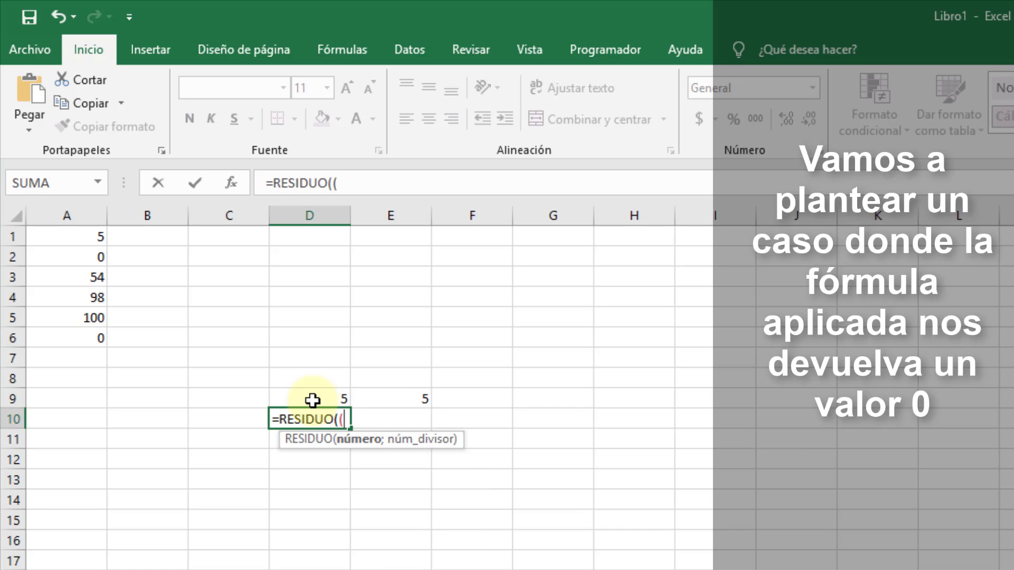
text(()
click(312, 400)
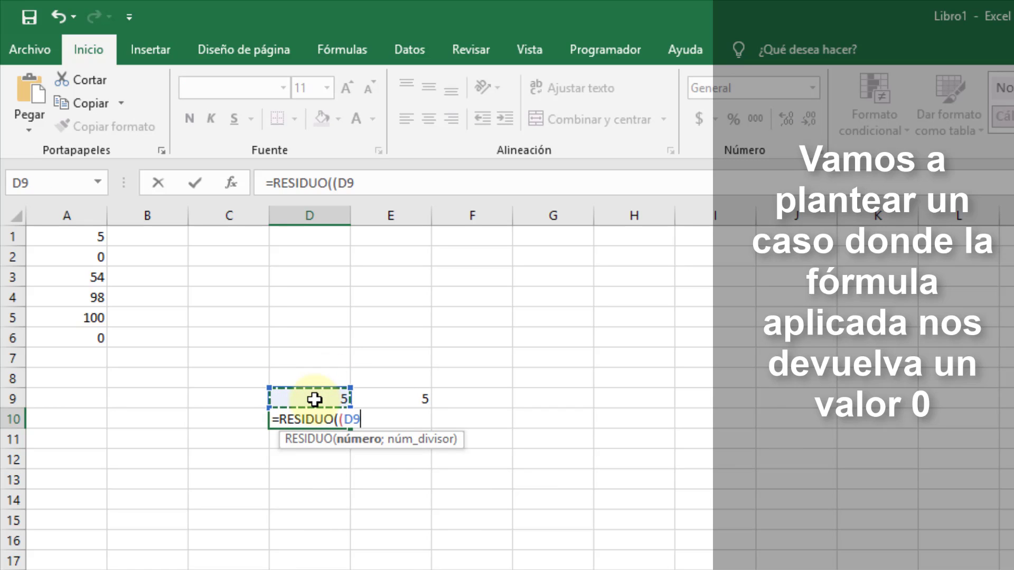
click(411, 398)
text())
key(Return)
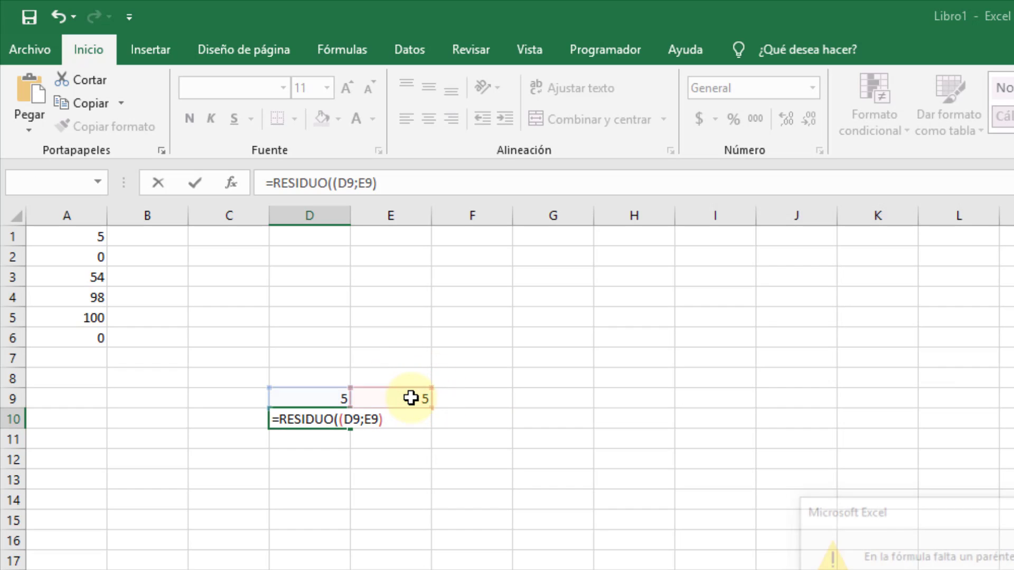
Step: Remove the extra opening parenthesis so the formula in D10 reads =RESIDUO(D9;E9), and confirm it
click(953, 565)
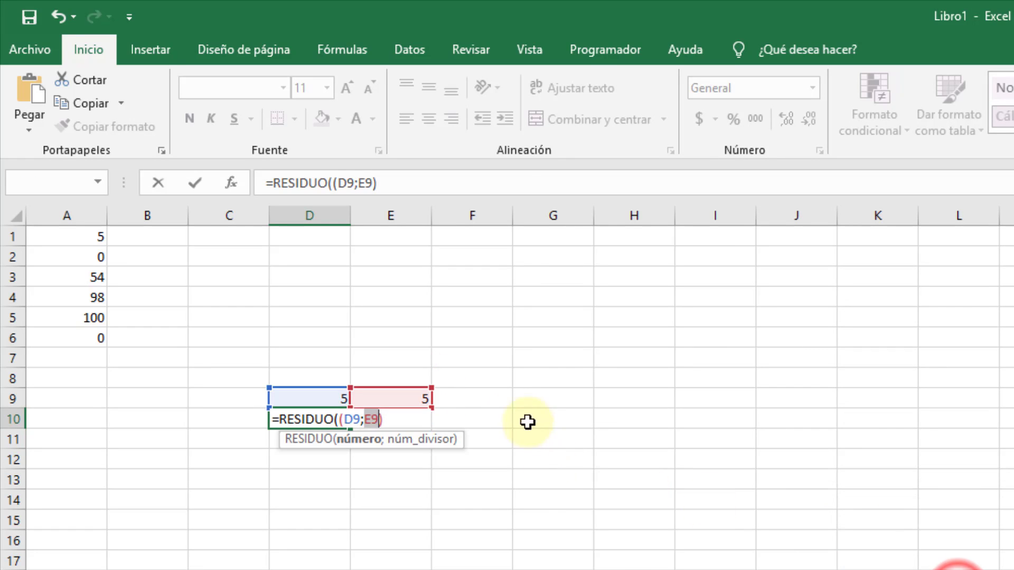
click(387, 417)
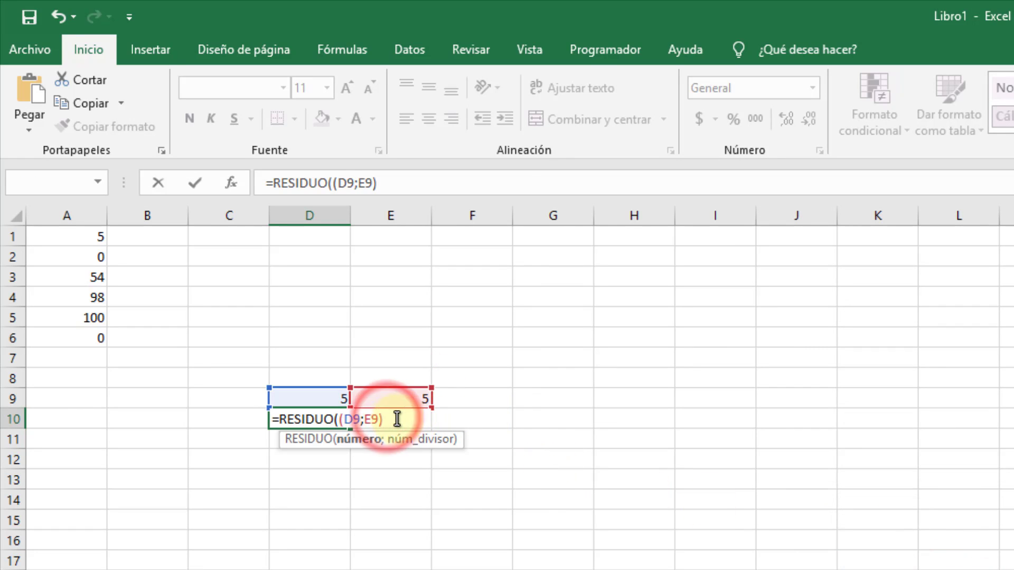
click(342, 416)
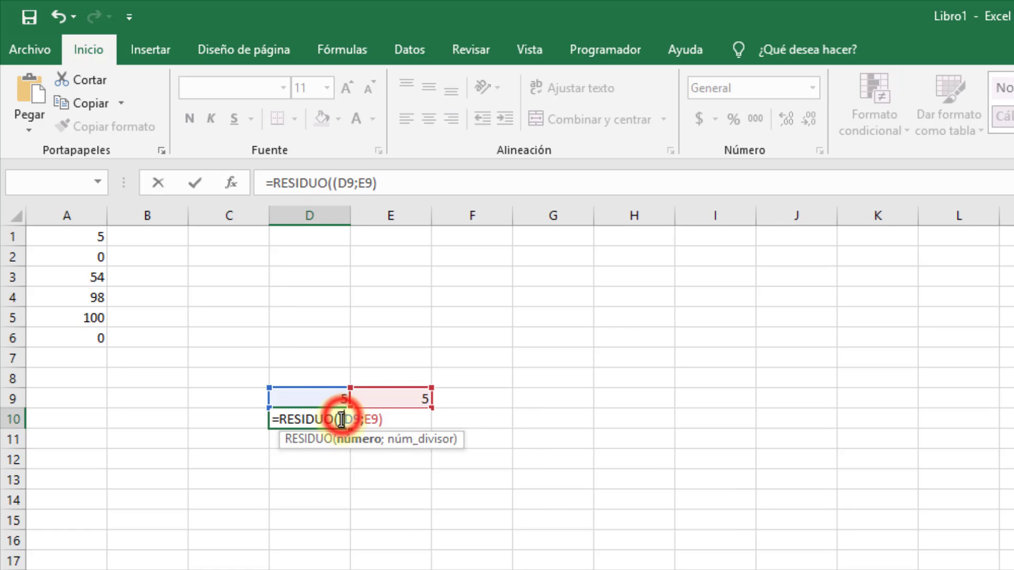
key(Delete)
key(Return)
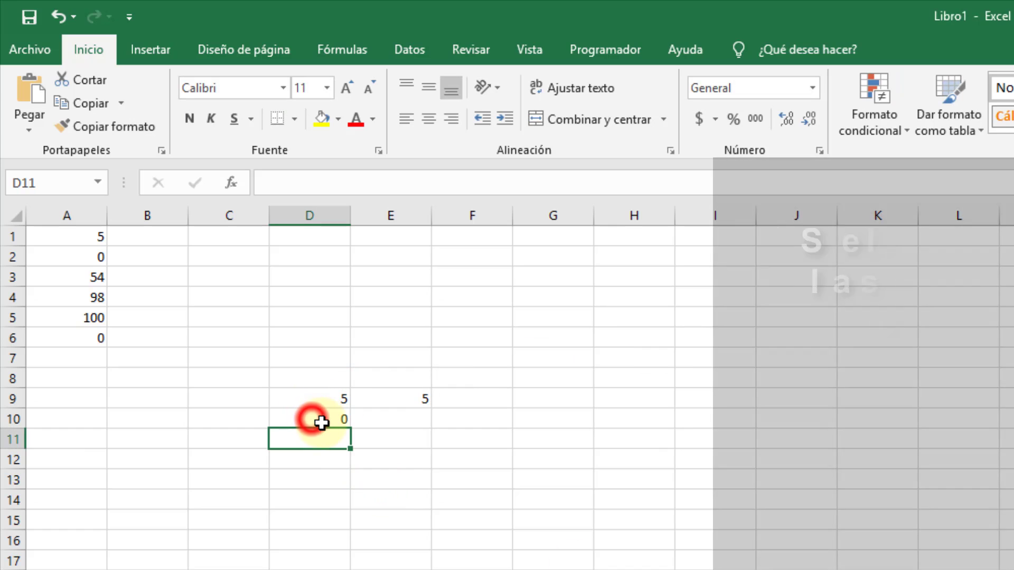
Step: Start an equal-to conditional formatting rule for cell D10 with 0 as the comparison value
click(312, 417)
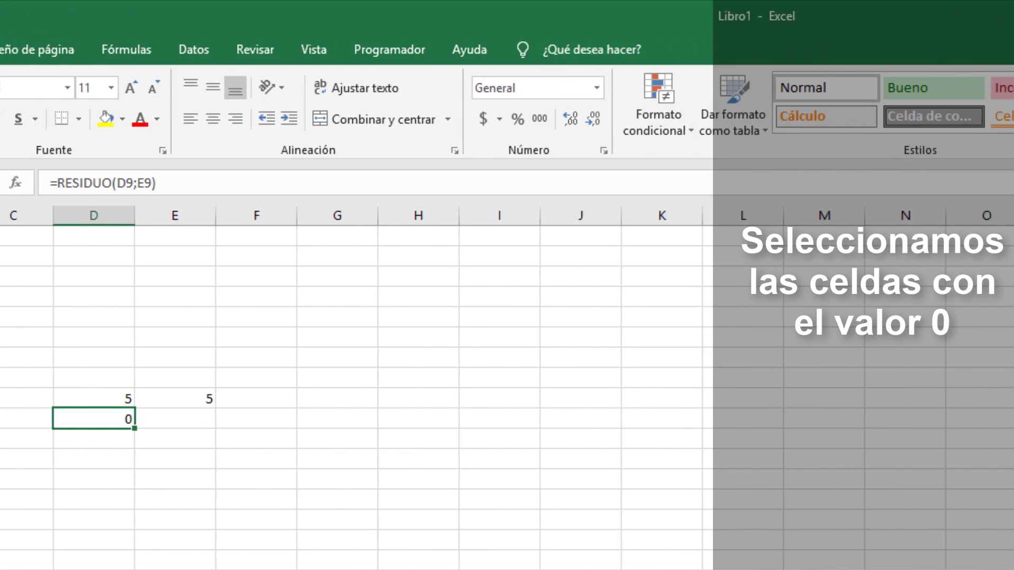
click(536, 128)
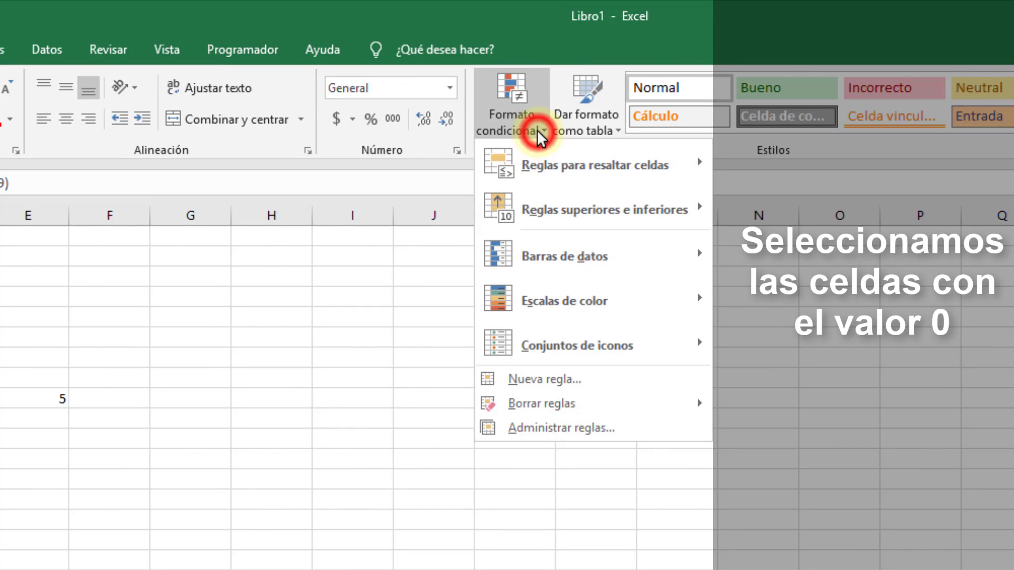
mouse_move(568, 164)
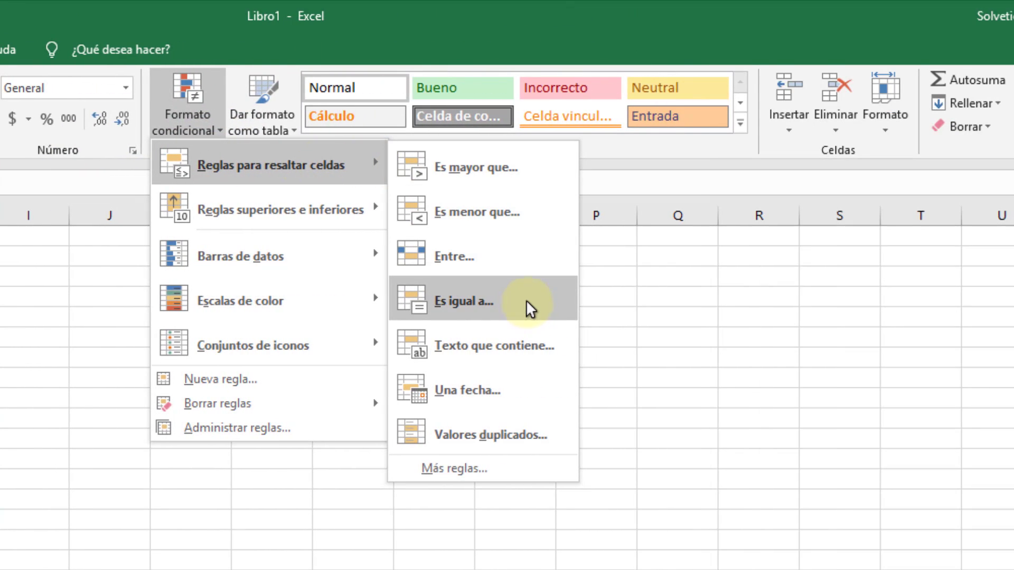
click(525, 300)
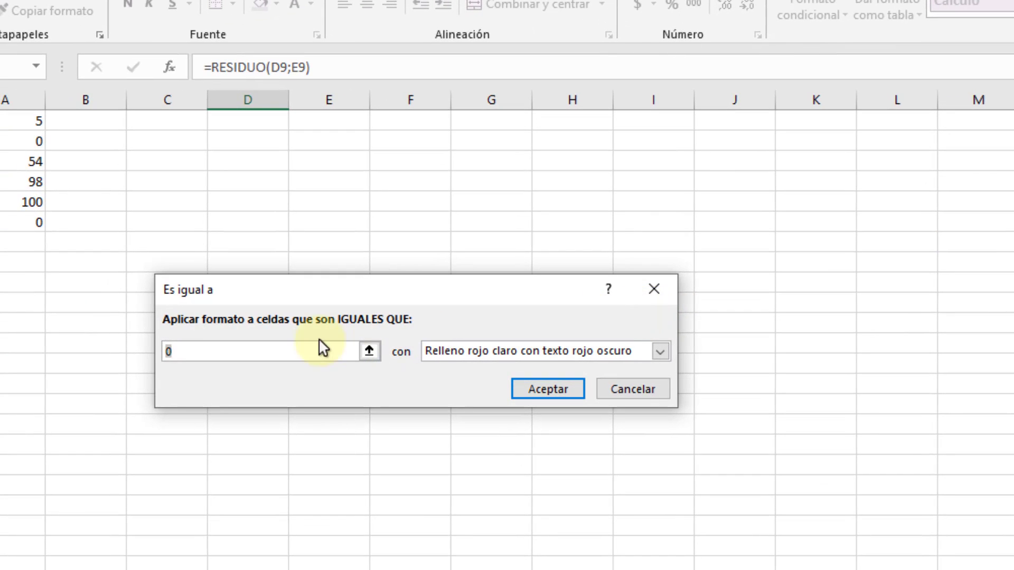
key(BackSpace)
text(0)
Step: Give the rule a custom format with white font colour and apply it to D10
click(660, 351)
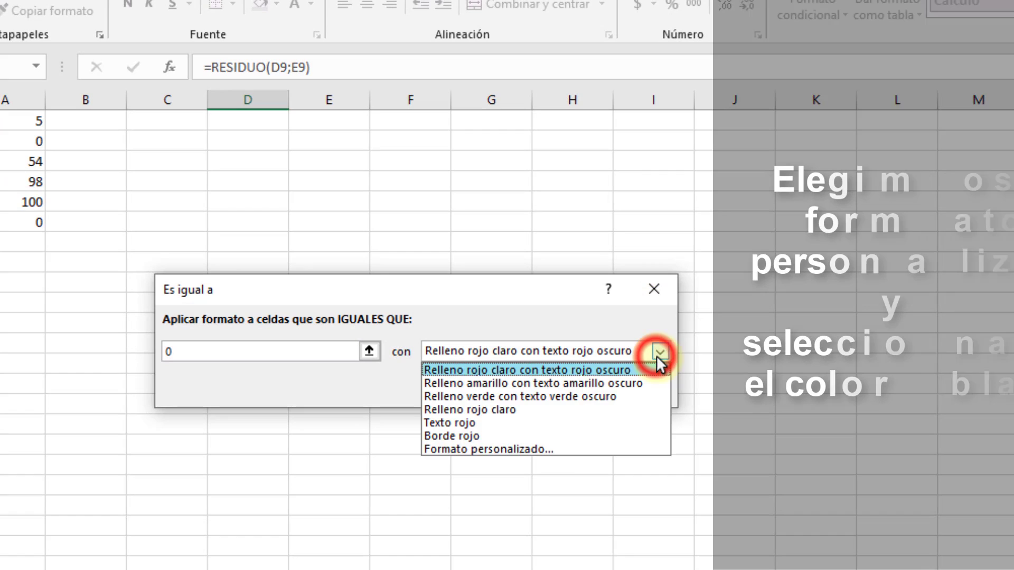
click(618, 444)
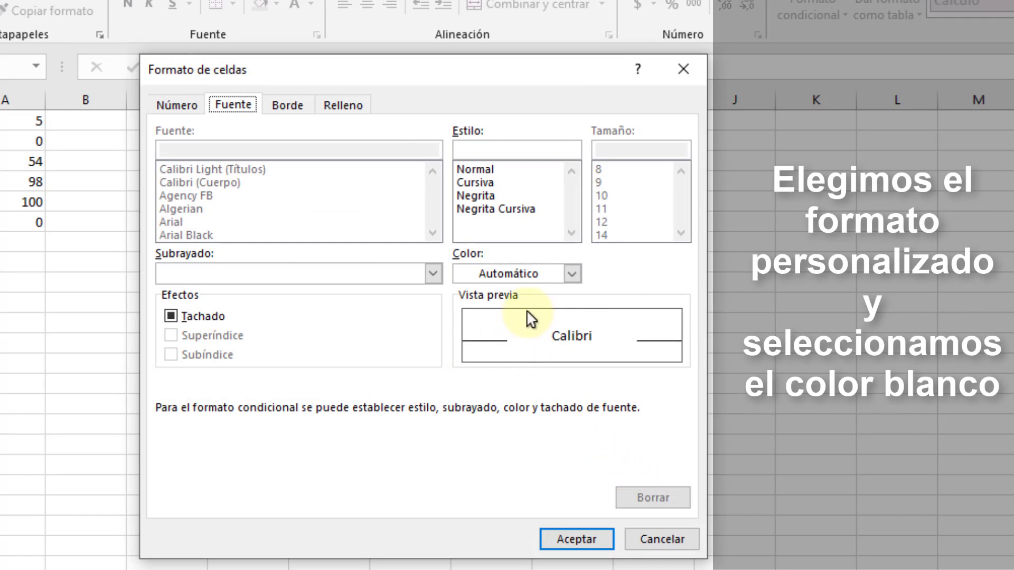
click(575, 274)
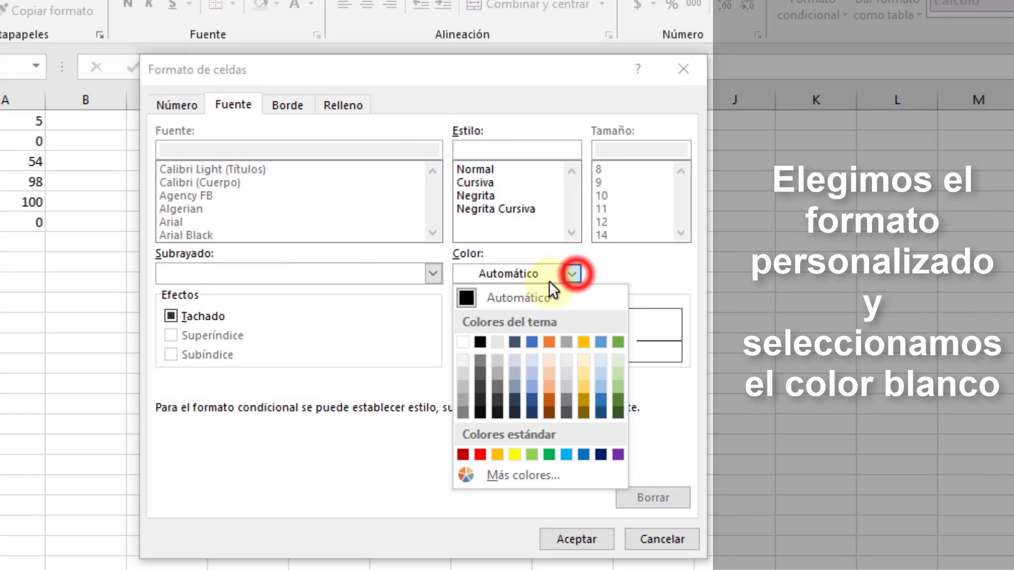
click(467, 339)
click(587, 538)
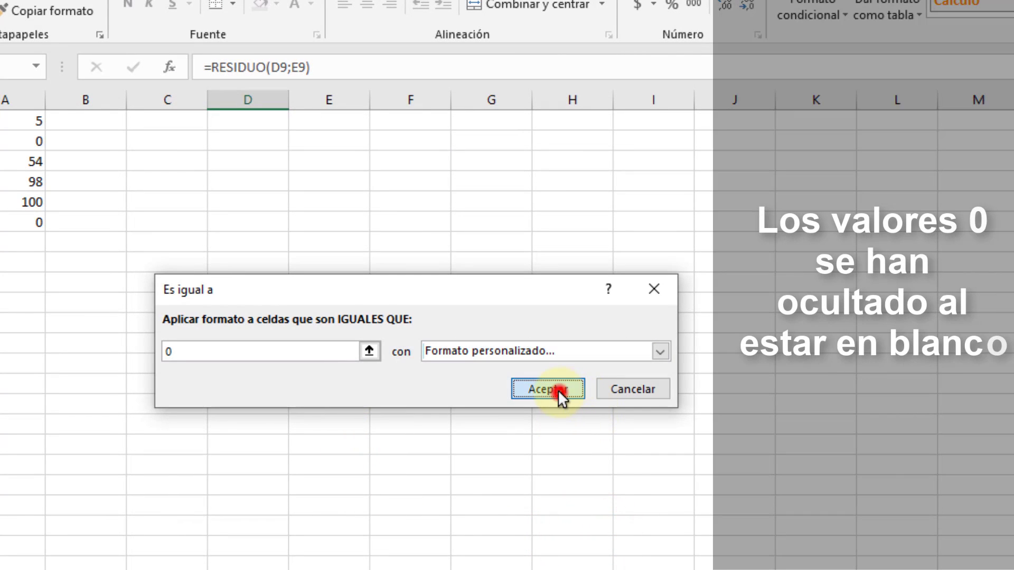
click(556, 391)
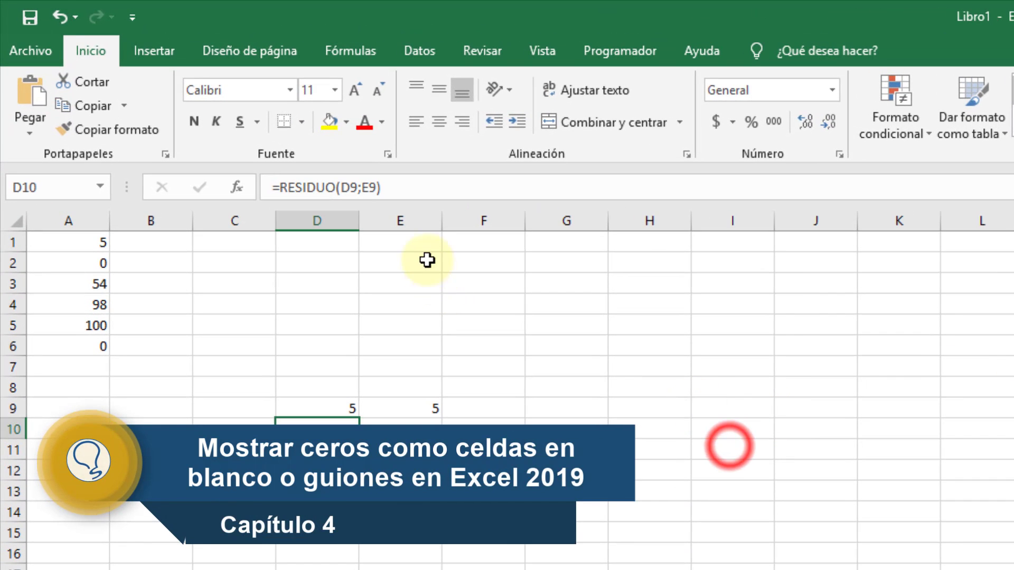
Step: Enter the value 10 in cells E1 and E2
click(421, 244)
text(10)
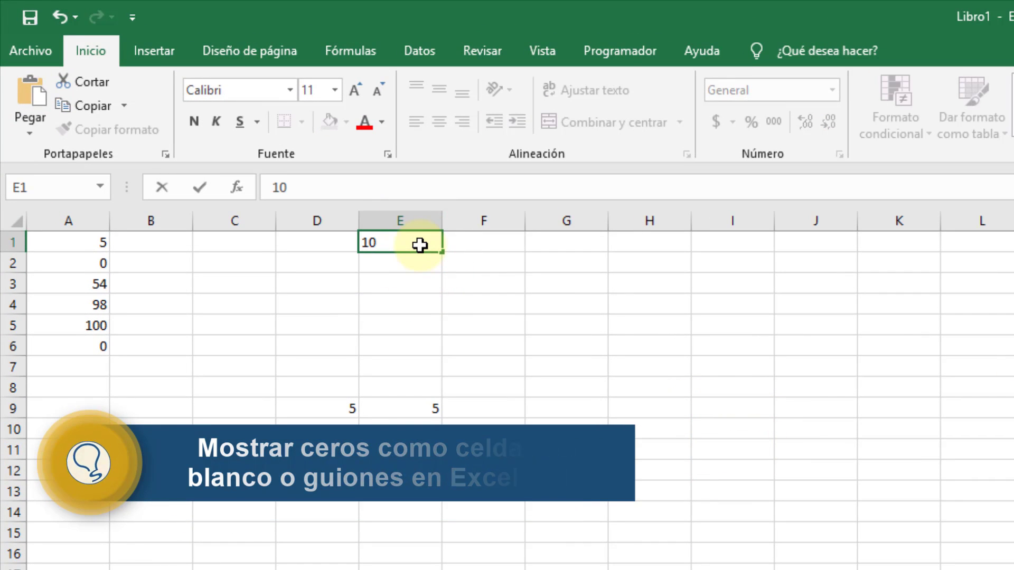
key(Tab)
click(421, 245)
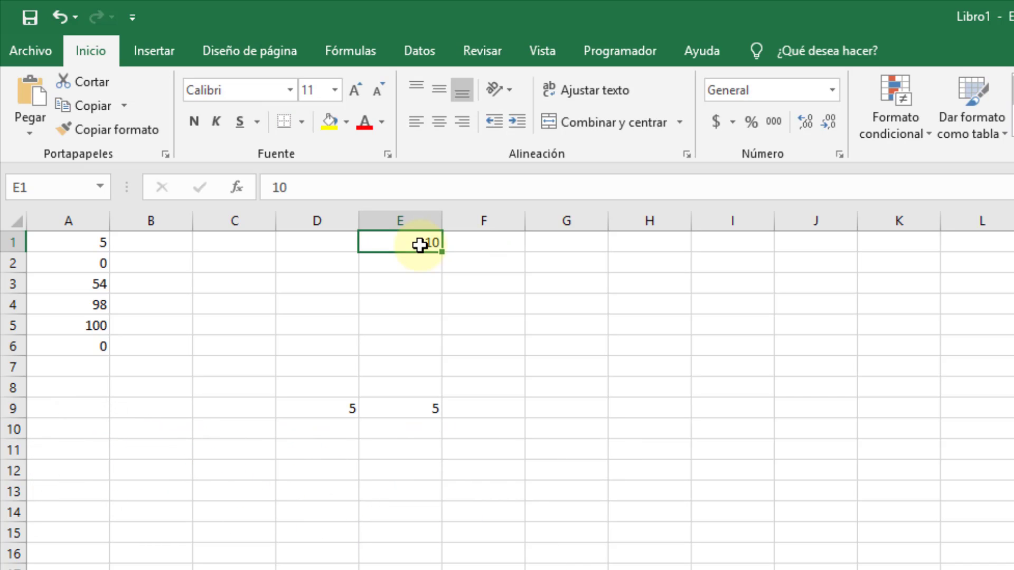
key(Down)
text(10)
key(Return)
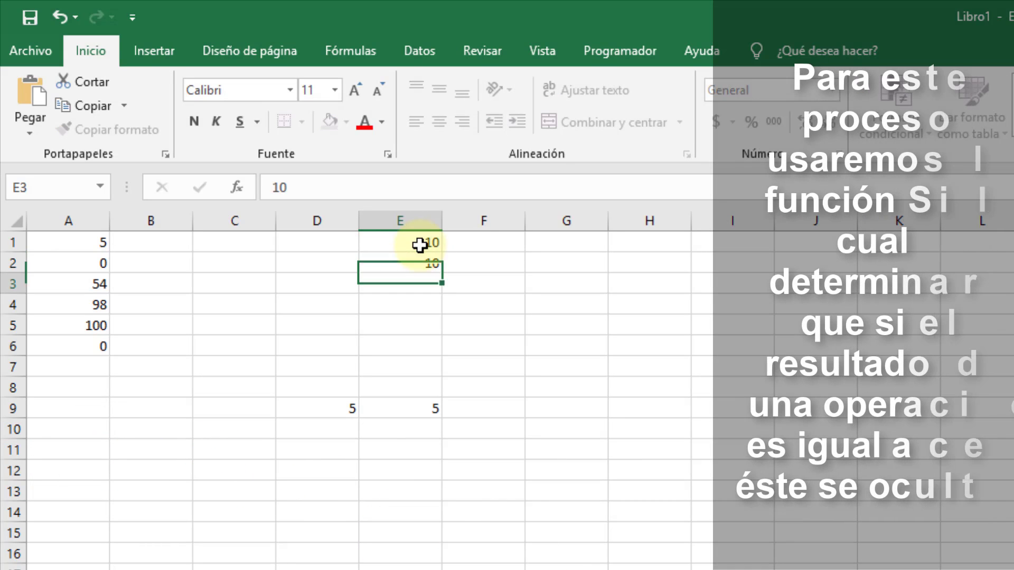
Step: Enter the formula =SI(E1-E2=0;"";E1-E2) in cell E3 so a zero difference is shown as blank
text(=)
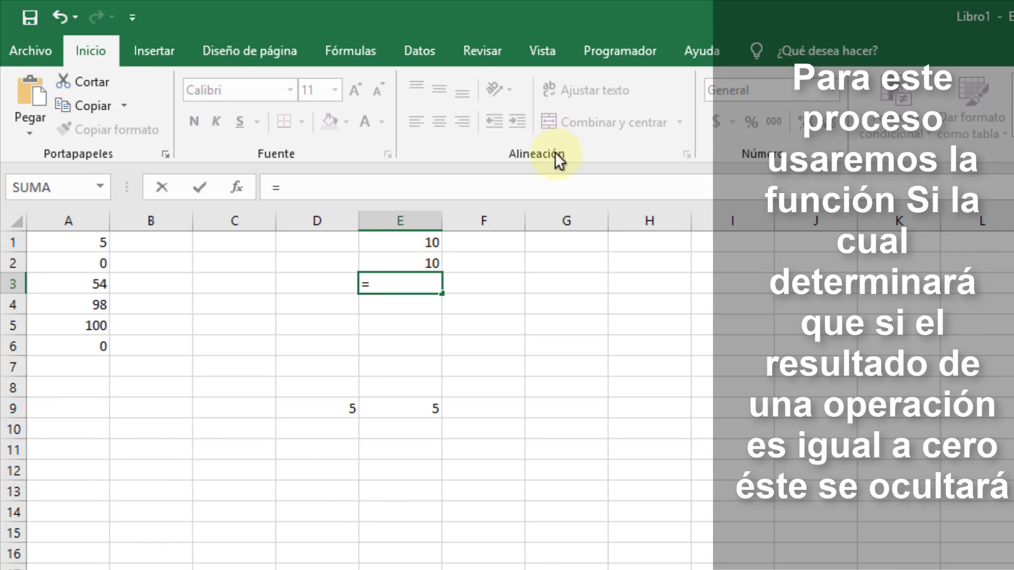
text(S9)
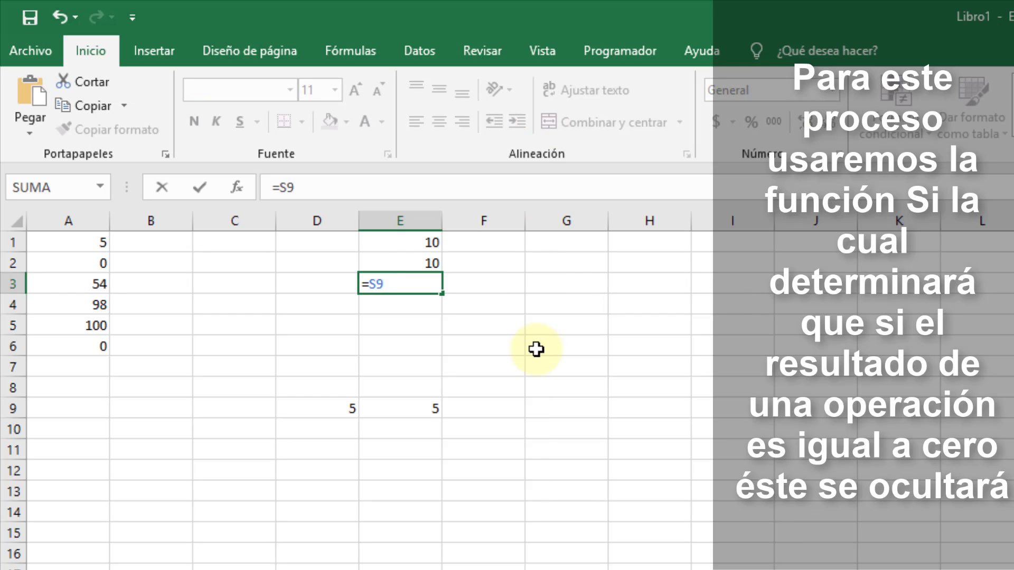
key(BackSpace)
text(I()
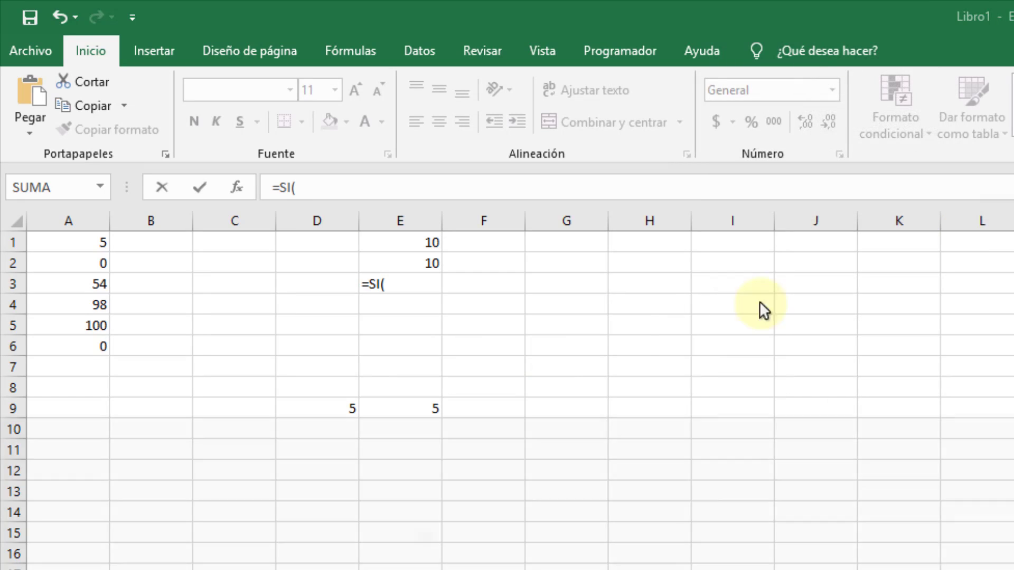
click(413, 283)
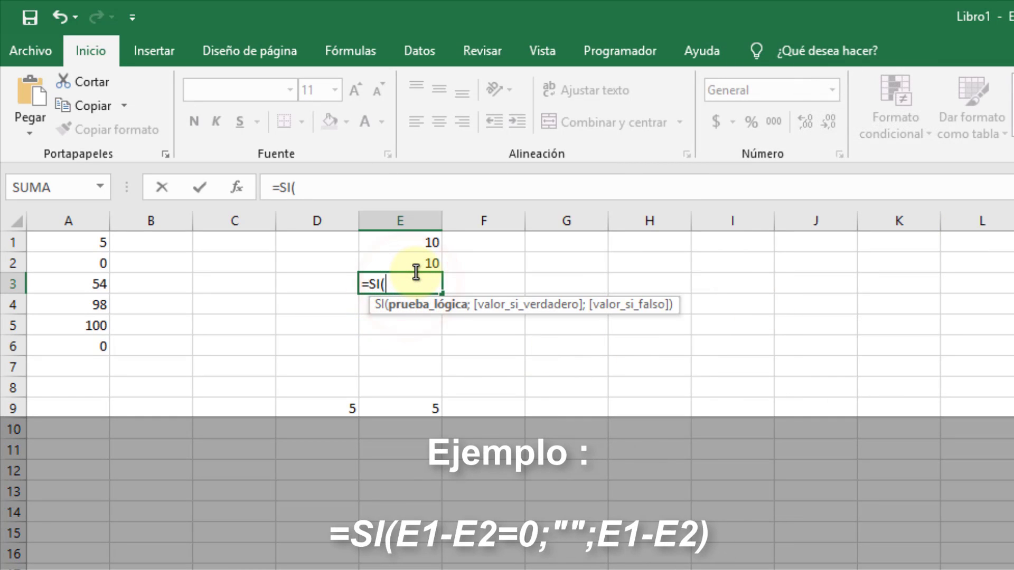
text(A)
key(BackSpace)
text(E)
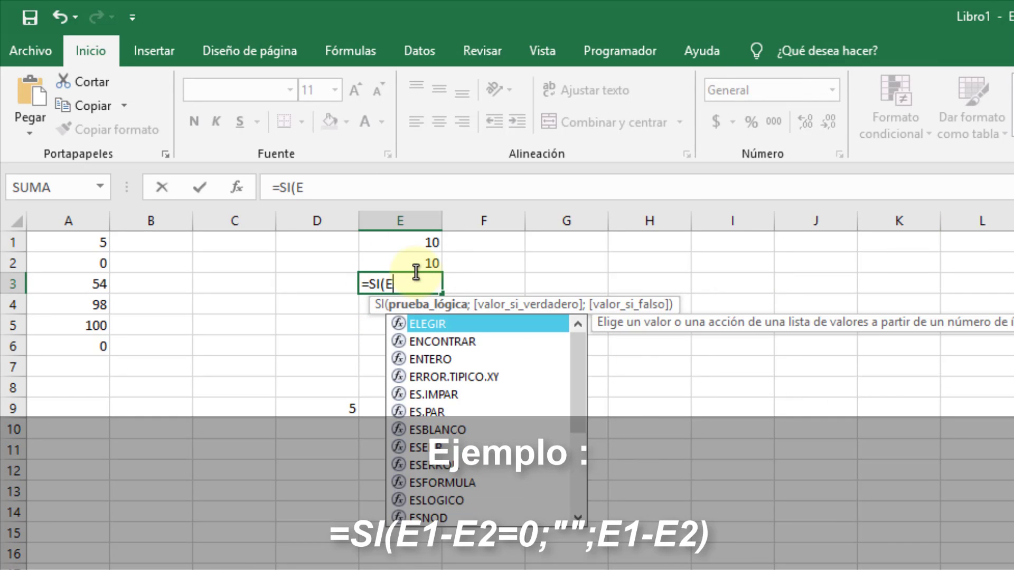
text(1)
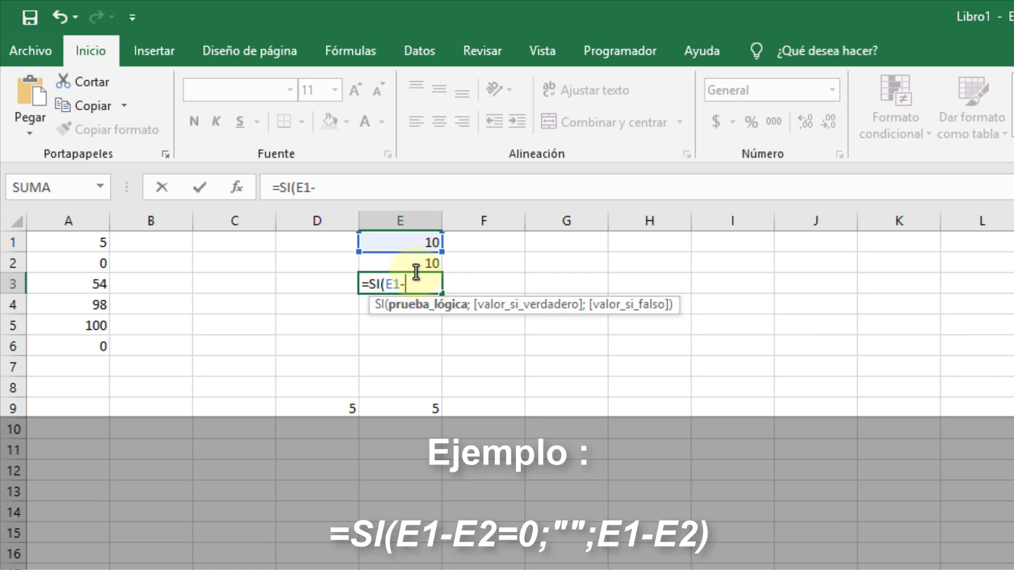
text(-E2)
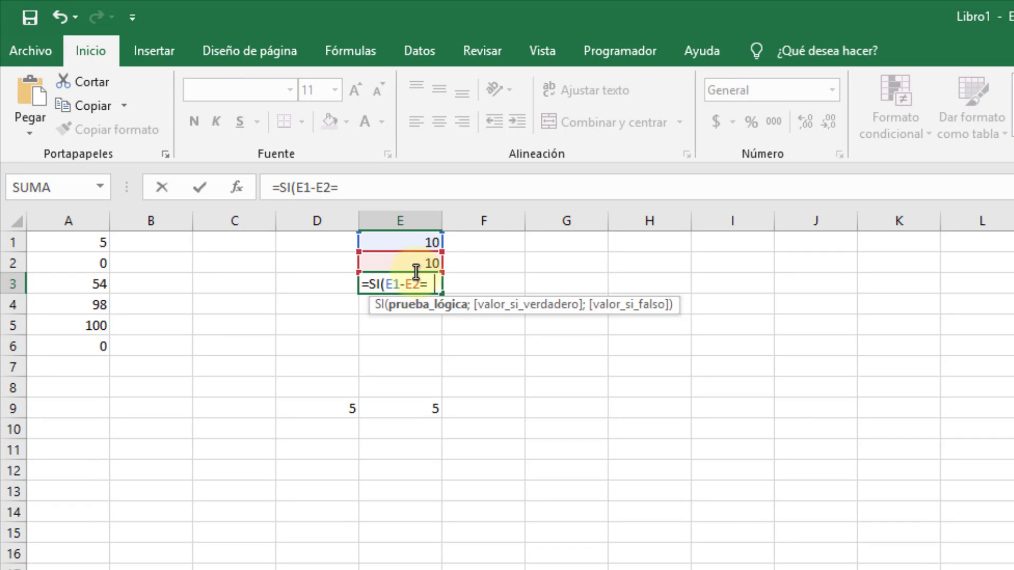
text(=0;)
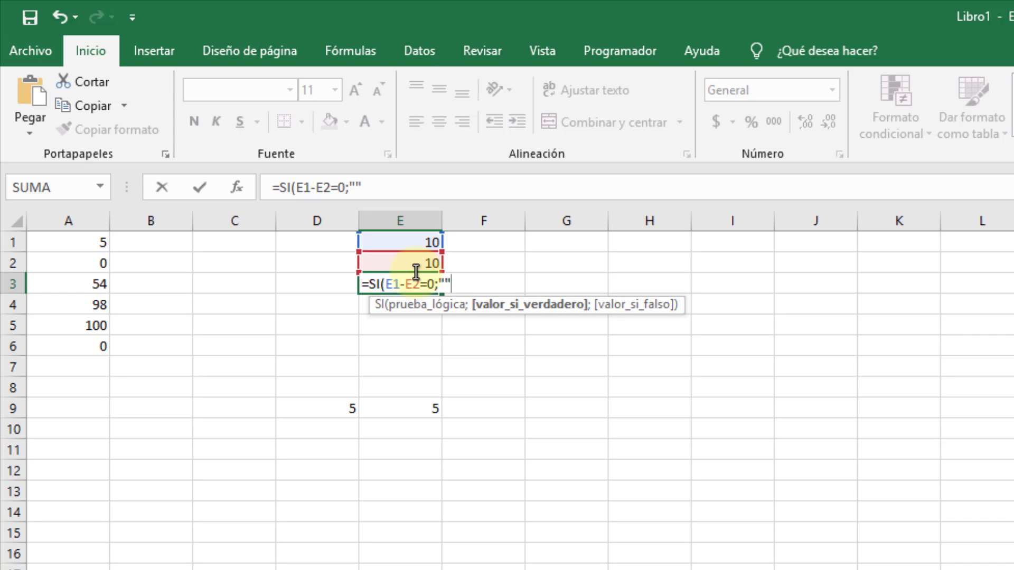
text("";)
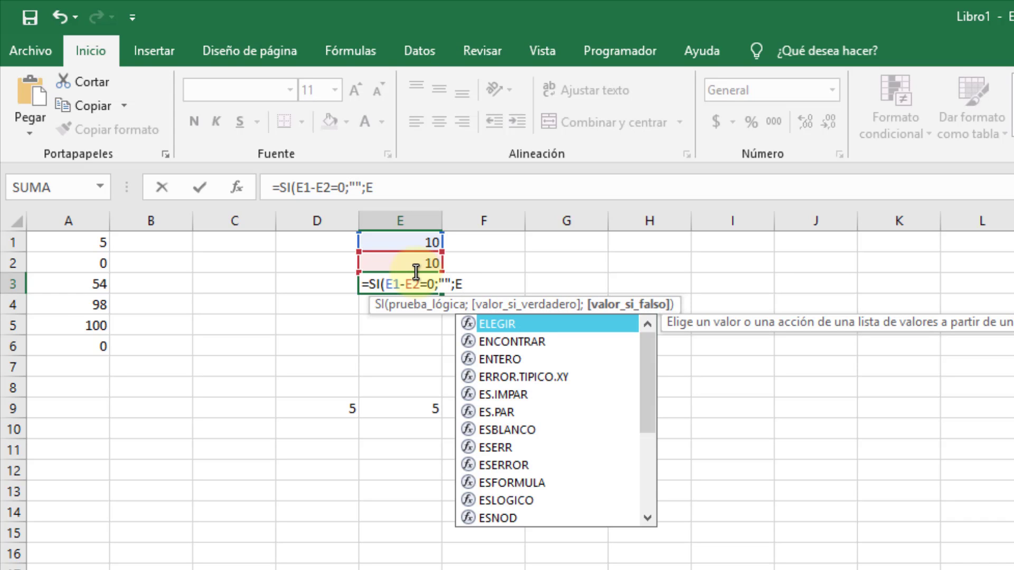
text(E1-E2)
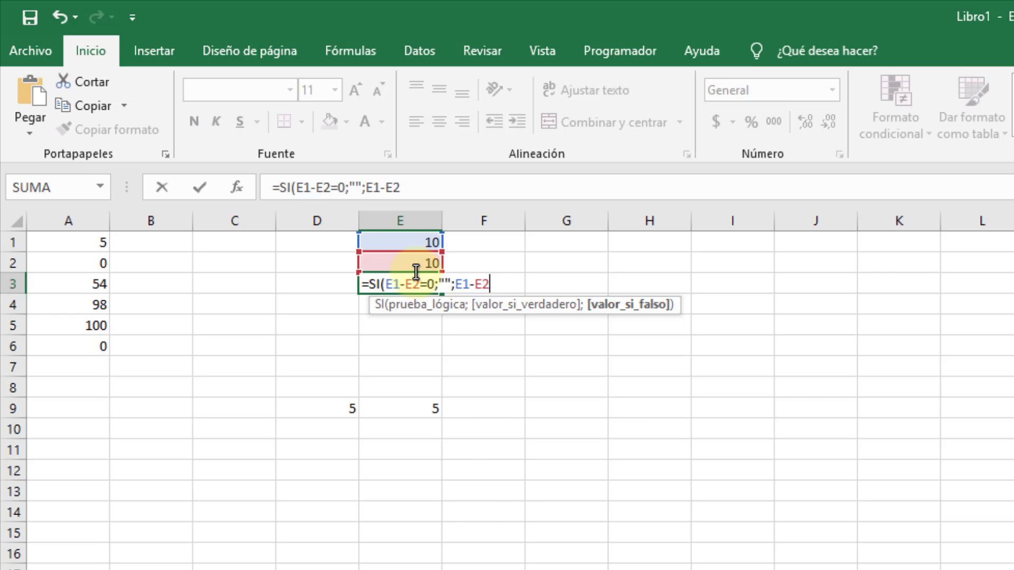
text())
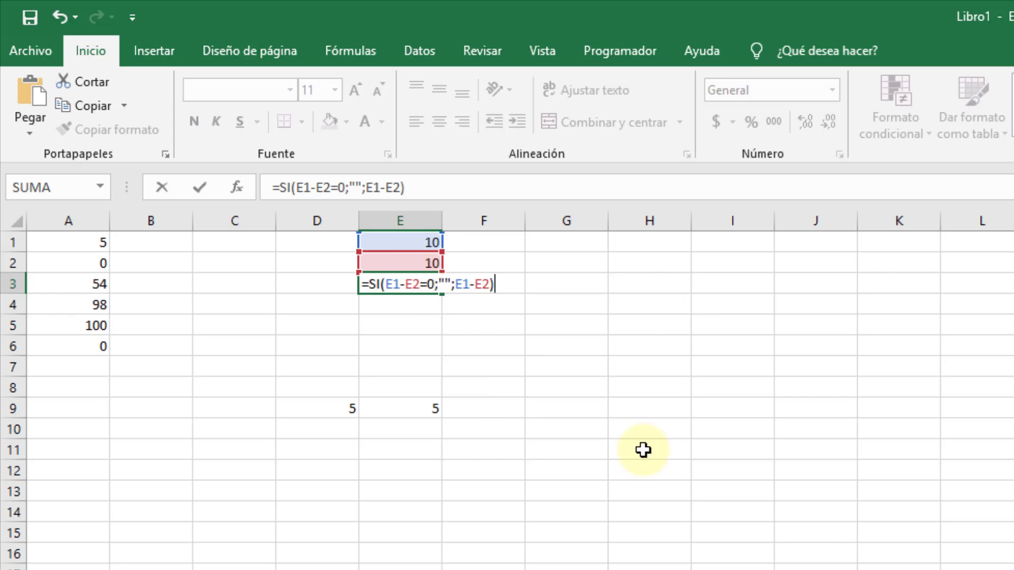
key(Return)
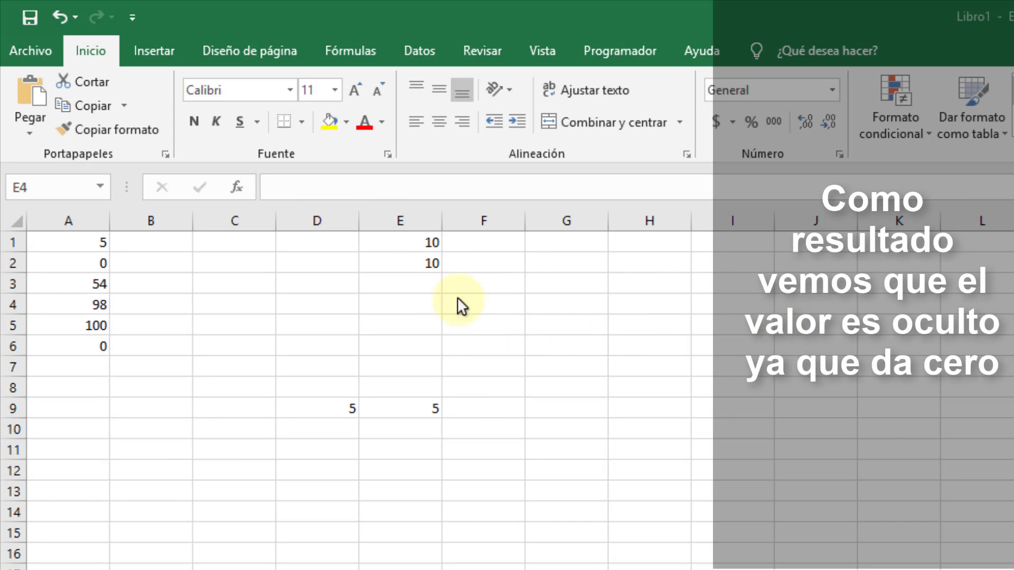
Step: Change the value-if-true in E3's formula to four hyphens so it reads =SI(E1-E2=0;"----";E1-E2)
click(416, 291)
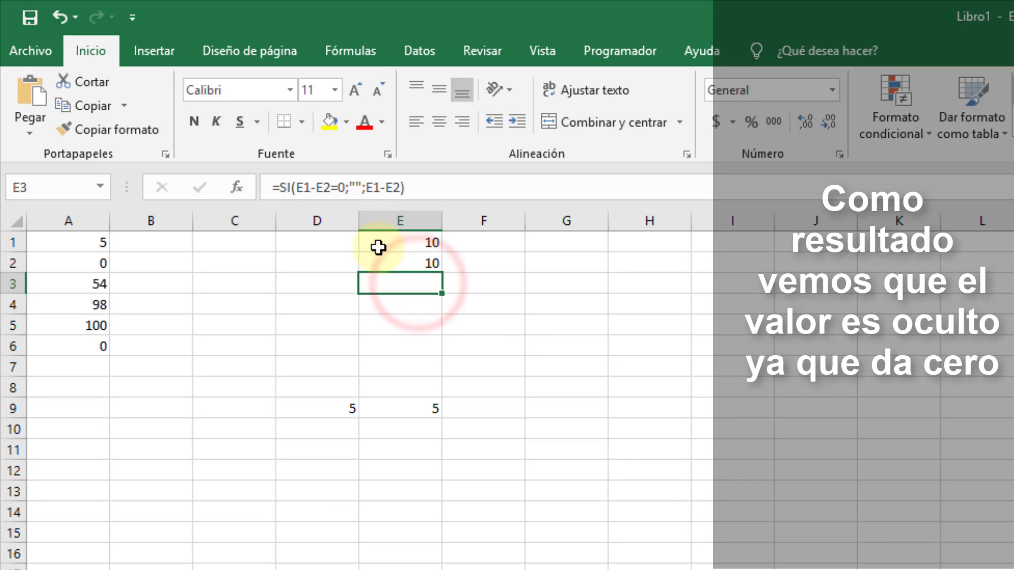
click(354, 187)
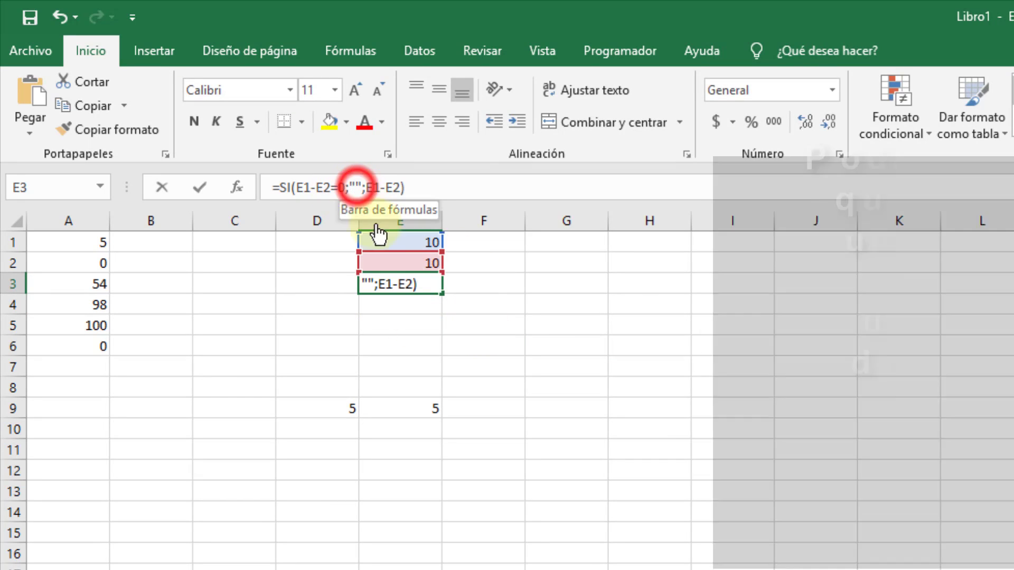
text(----)
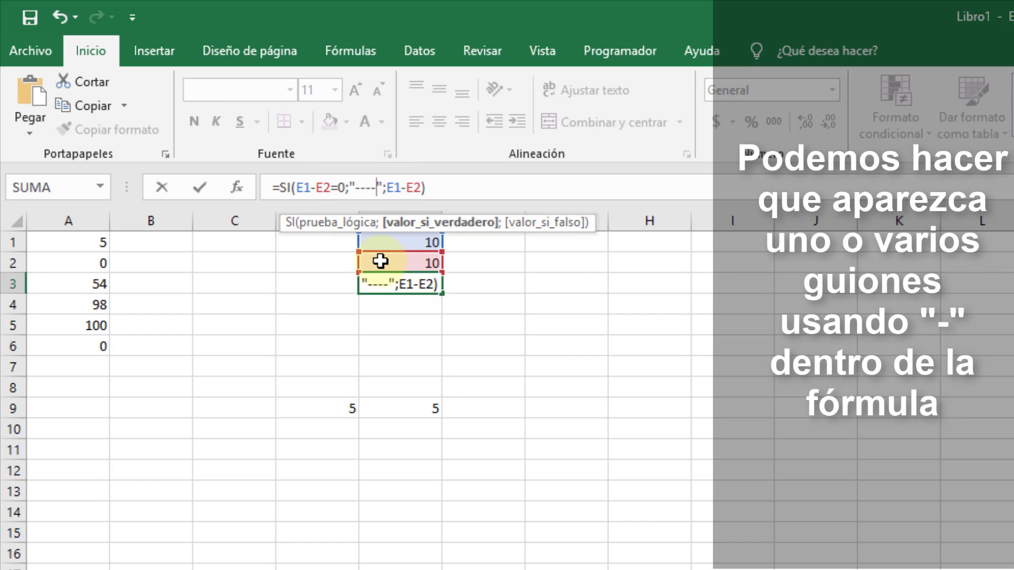
key(Return)
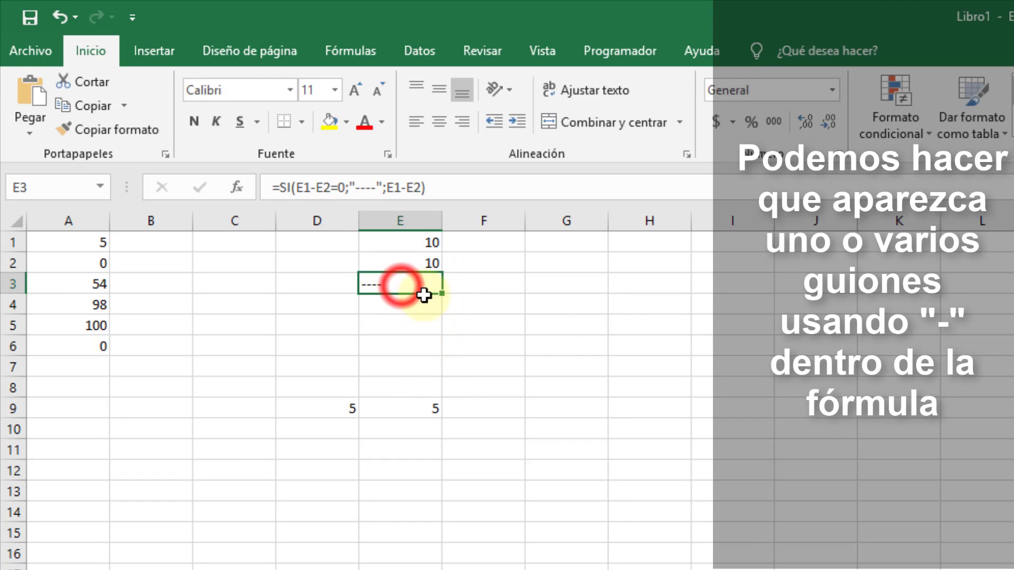